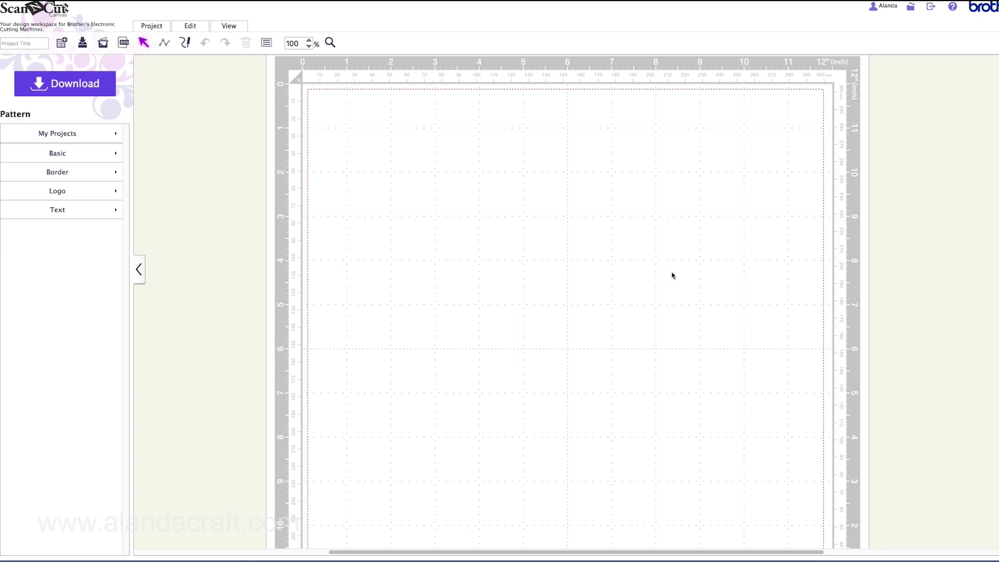
- Add the plain sharp-cornered square from the basic shapes and place it about 2 inches across and 1.4 inches down the mat
click(103, 157)
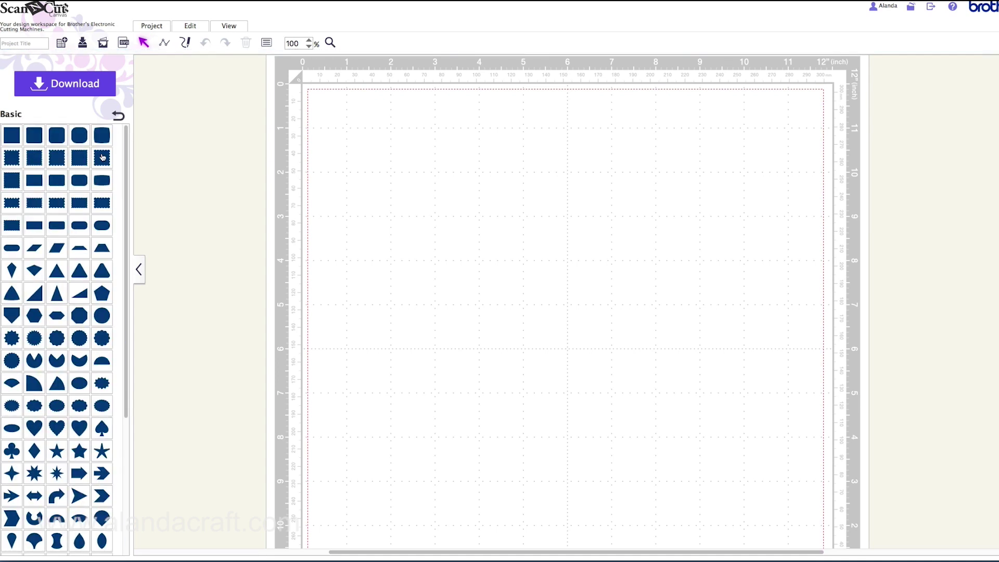
click(9, 141)
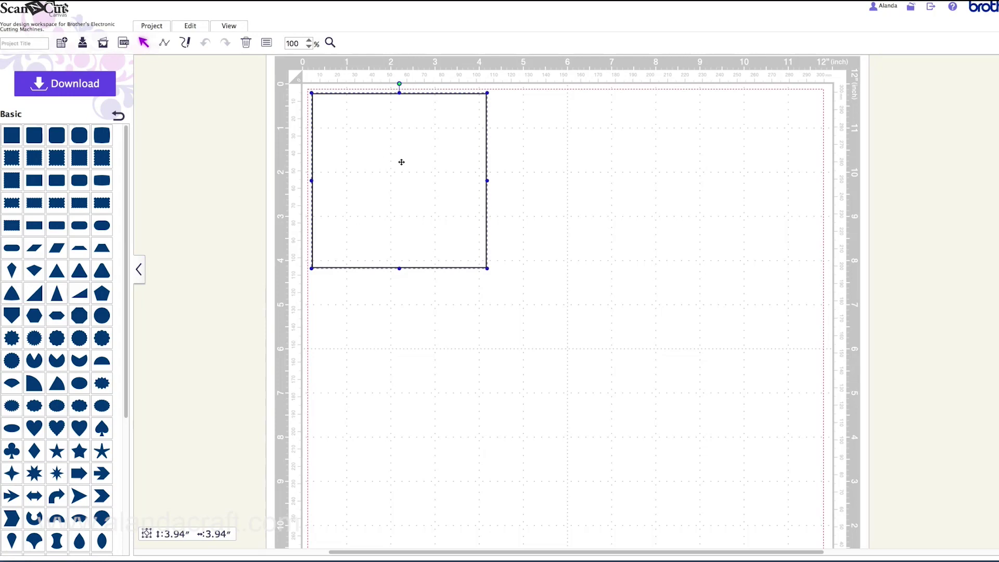
drag(402, 169, 480, 221)
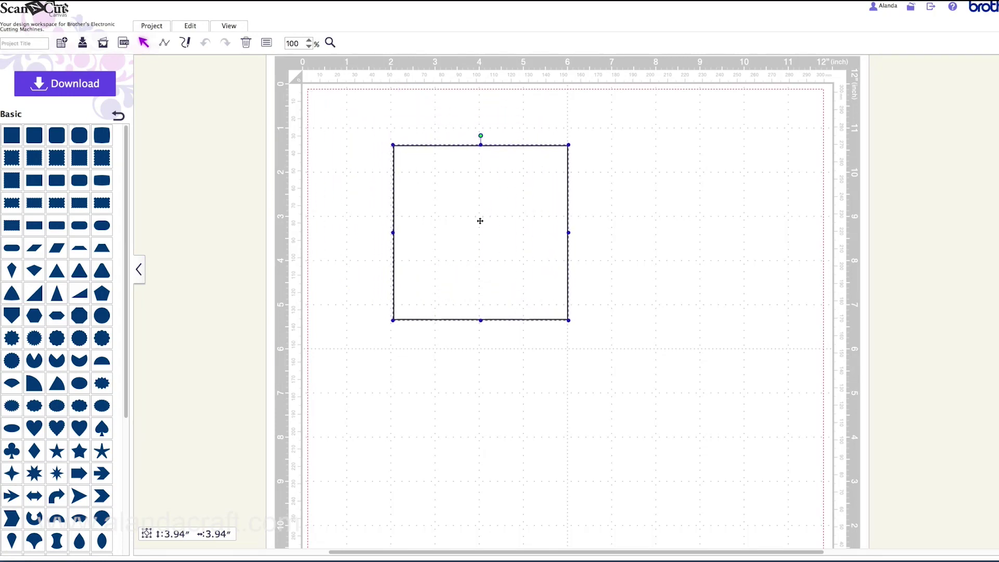
- Resize the square to 8 × 8 inches with the aspect ratio maintained
click(266, 45)
double_click(232, 96)
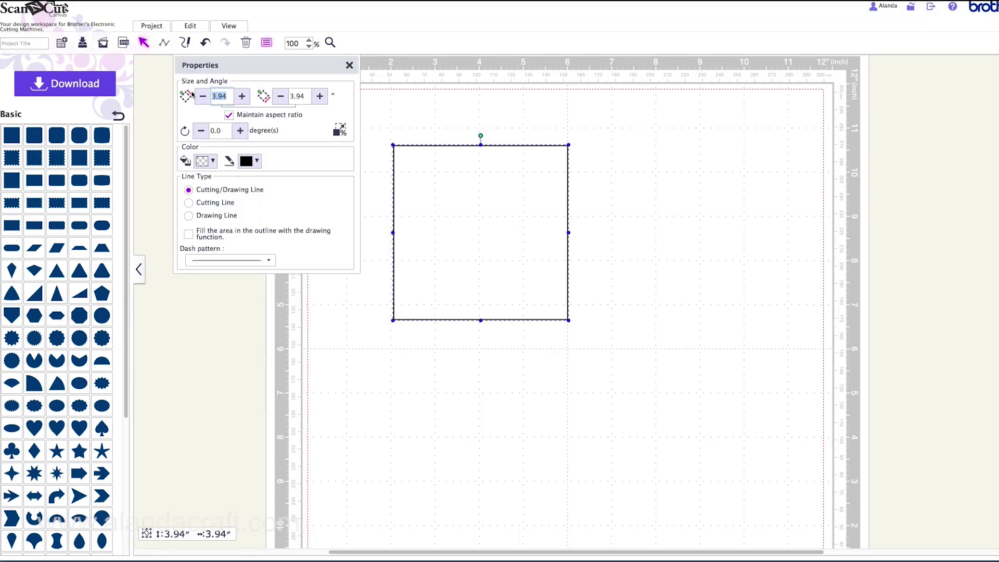
text(8)
click(301, 97)
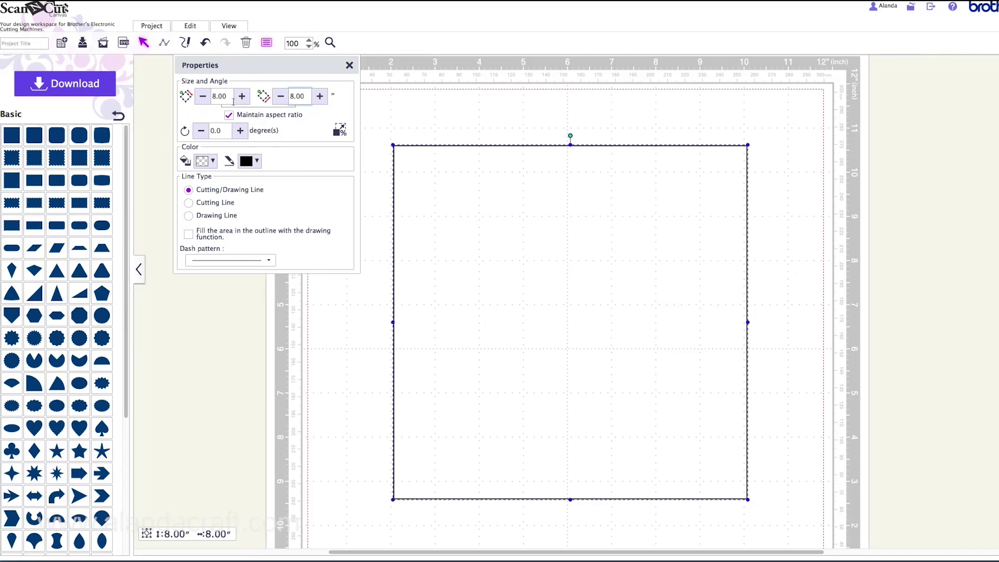
click(349, 66)
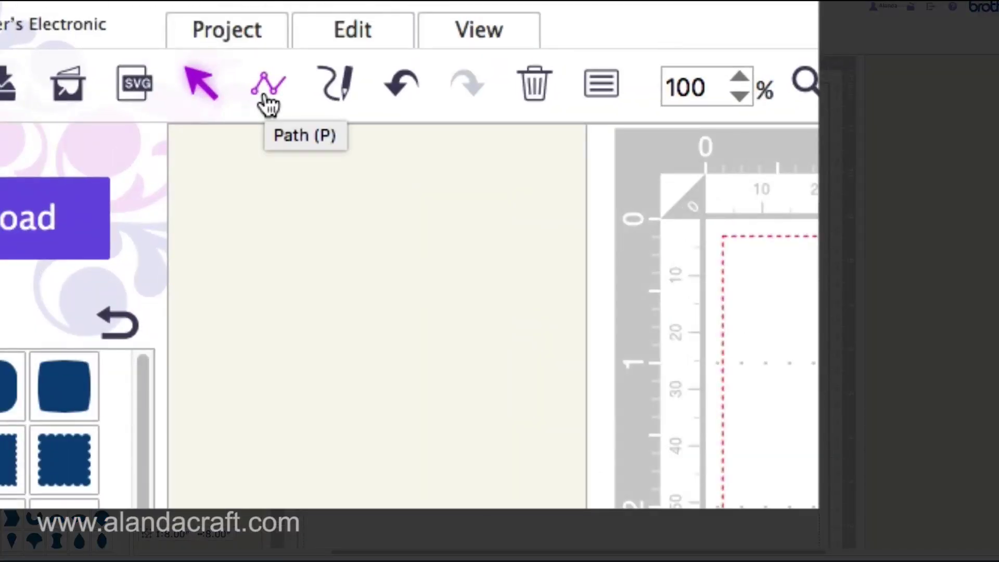
- Draw a straight horizontal path about 8 inches long across the square's middle, from its left edge to its right edge
click(265, 99)
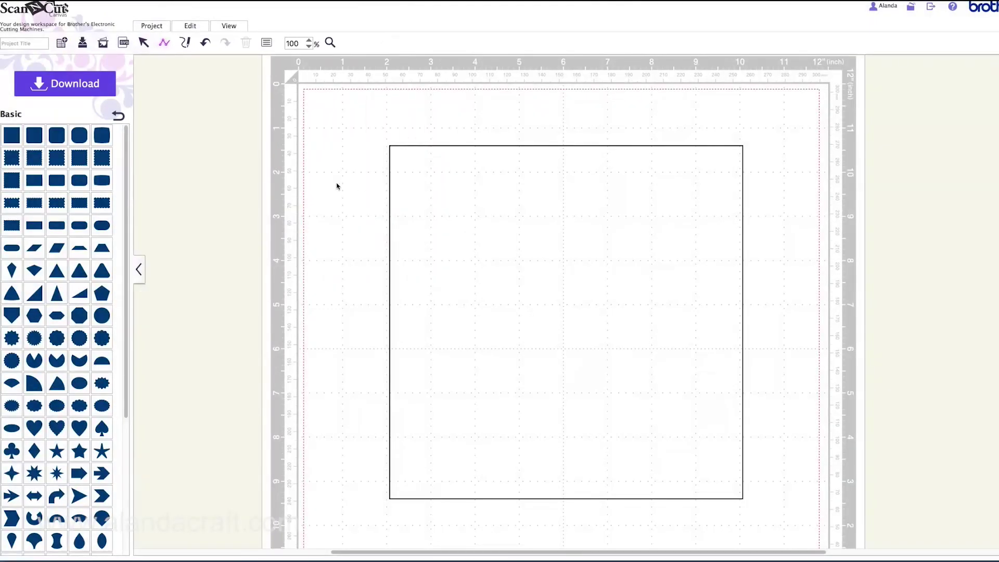
click(390, 319)
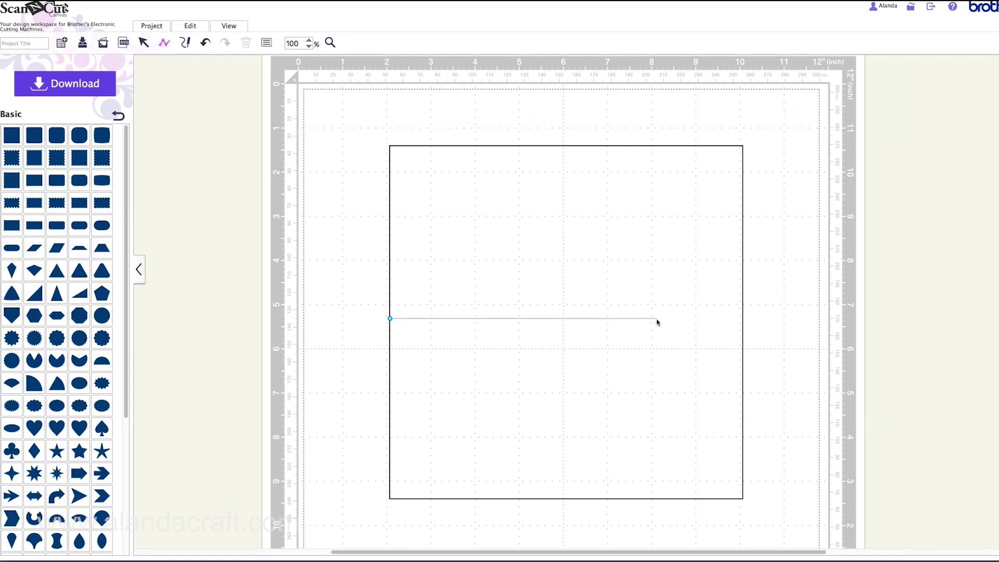
click(743, 320)
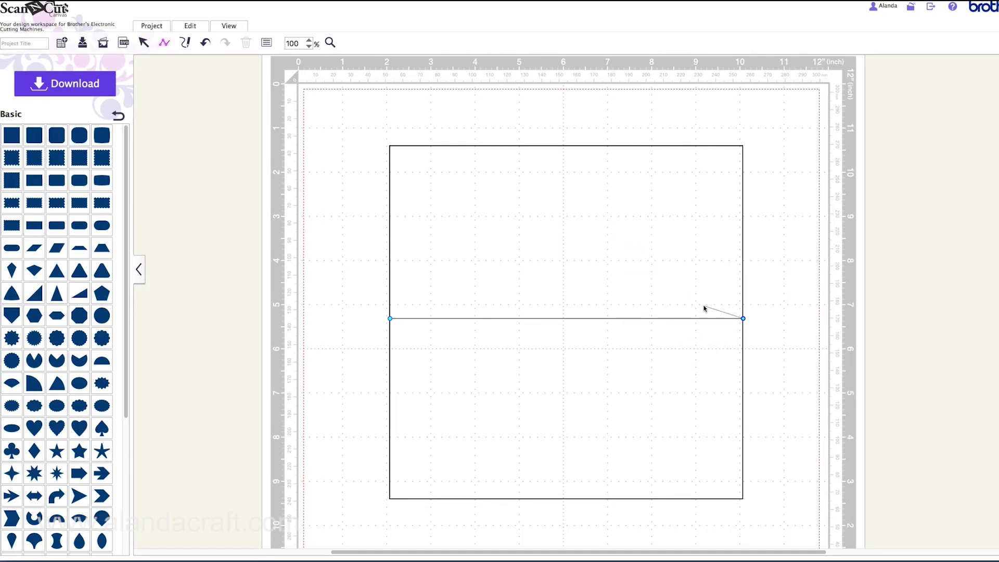
double_click(743, 318)
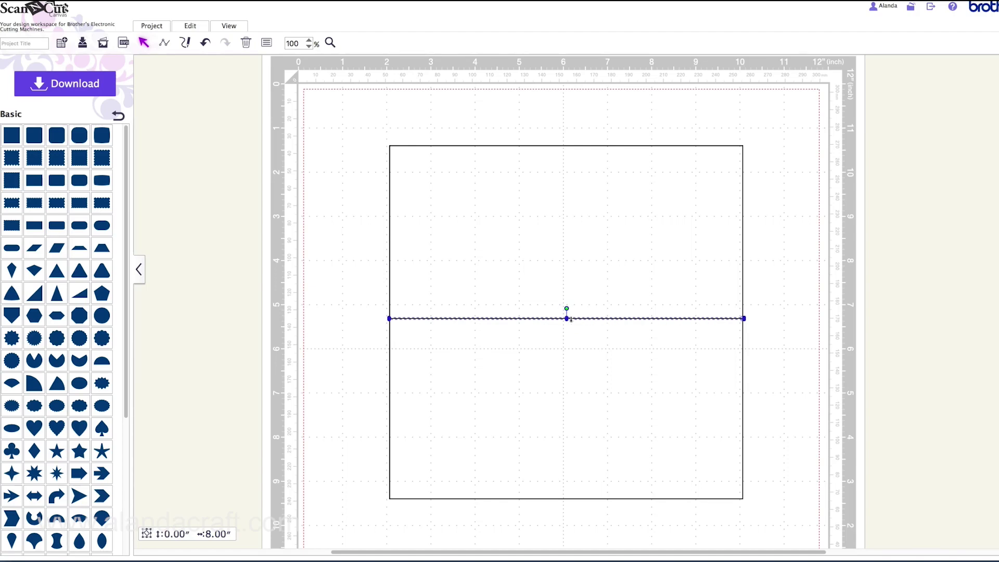
- Give the horizontal line the widely spaced short-dash pattern
click(266, 44)
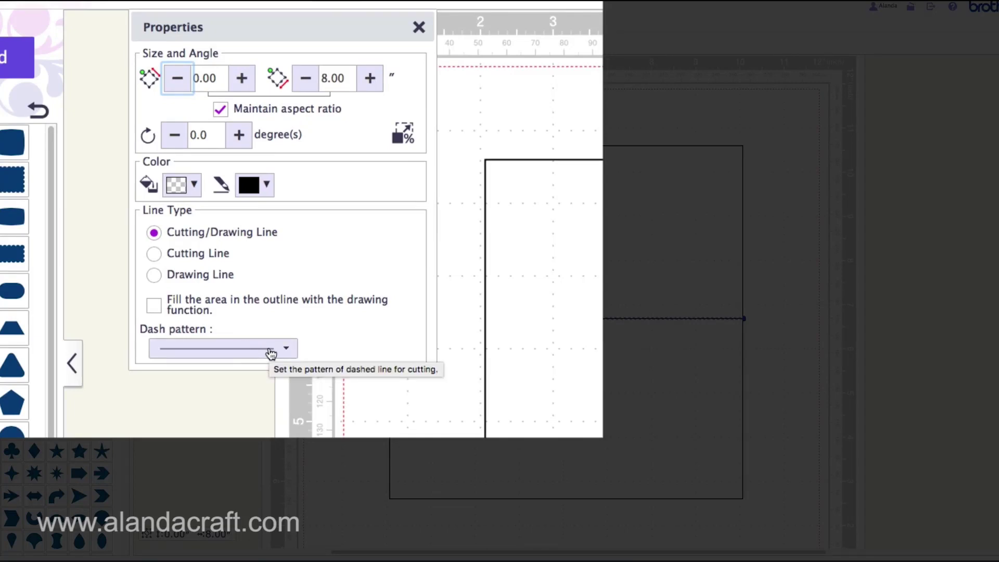
click(271, 353)
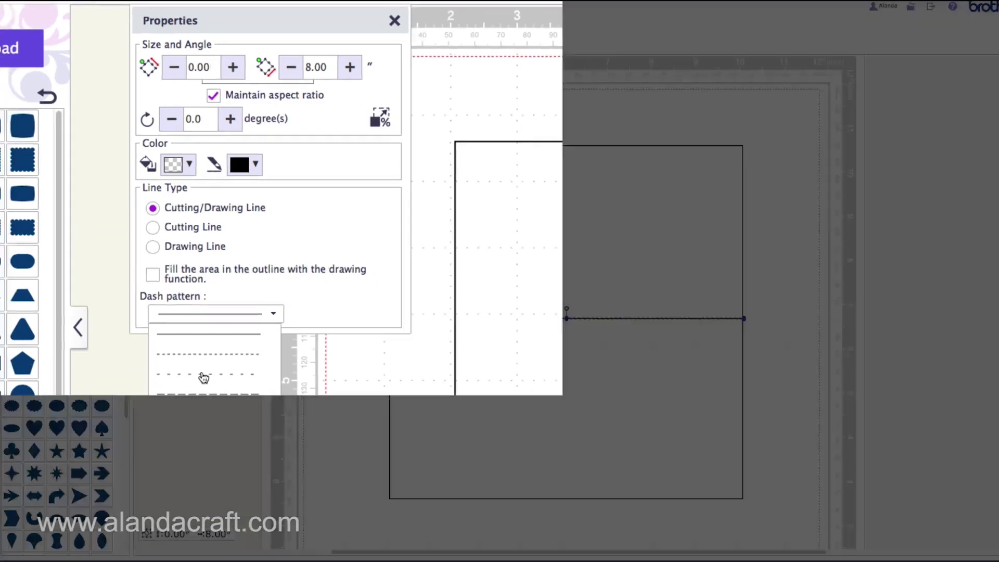
click(203, 415)
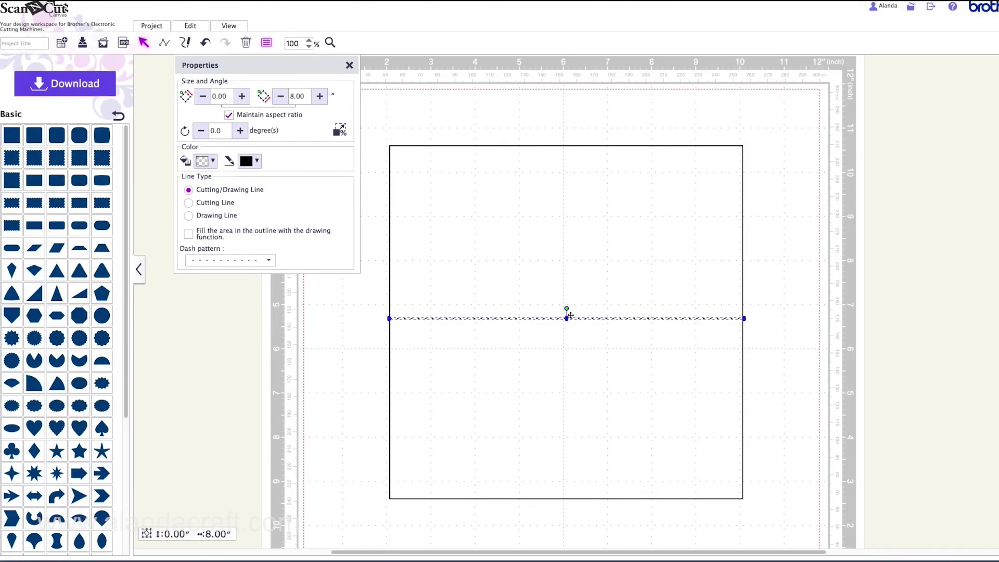
click(349, 67)
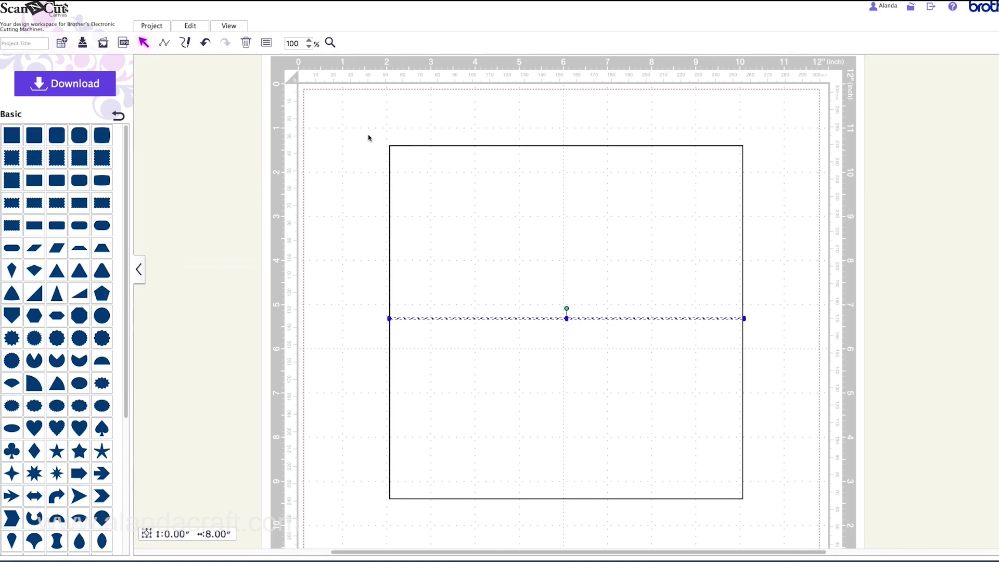
- Select the square and the dashed line together and align their centers horizontally and vertically
click(384, 144)
drag(325, 112, 777, 513)
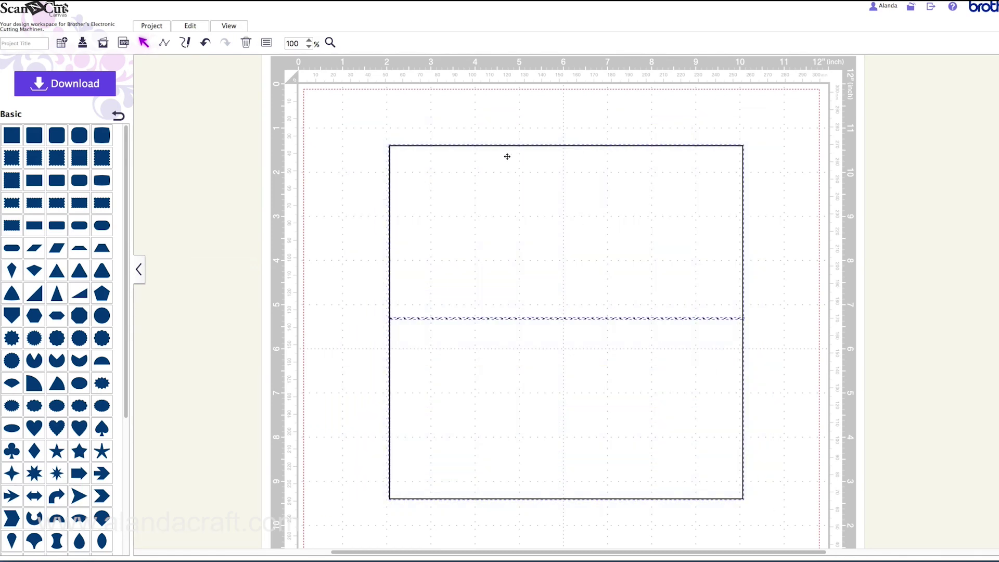
click(192, 27)
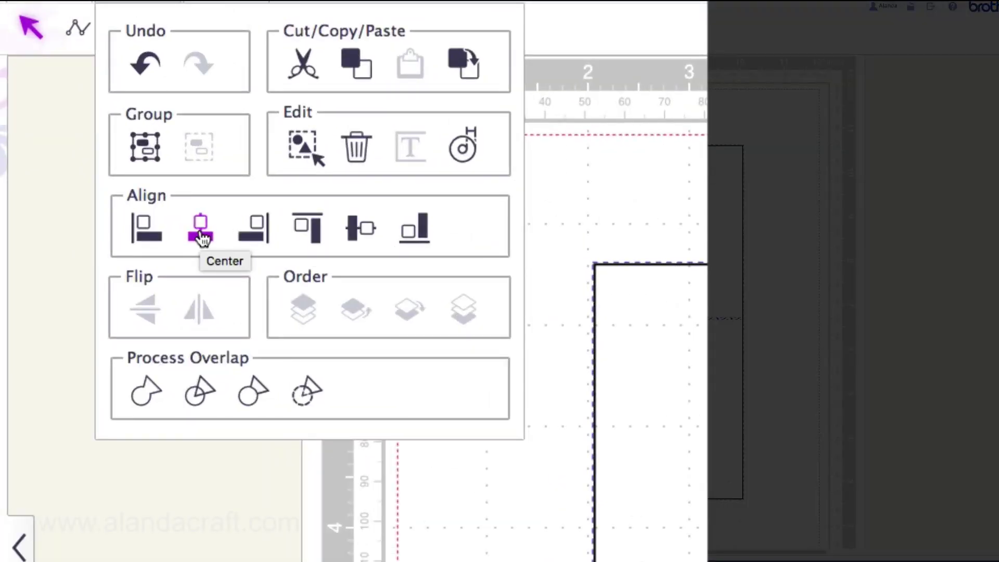
click(202, 239)
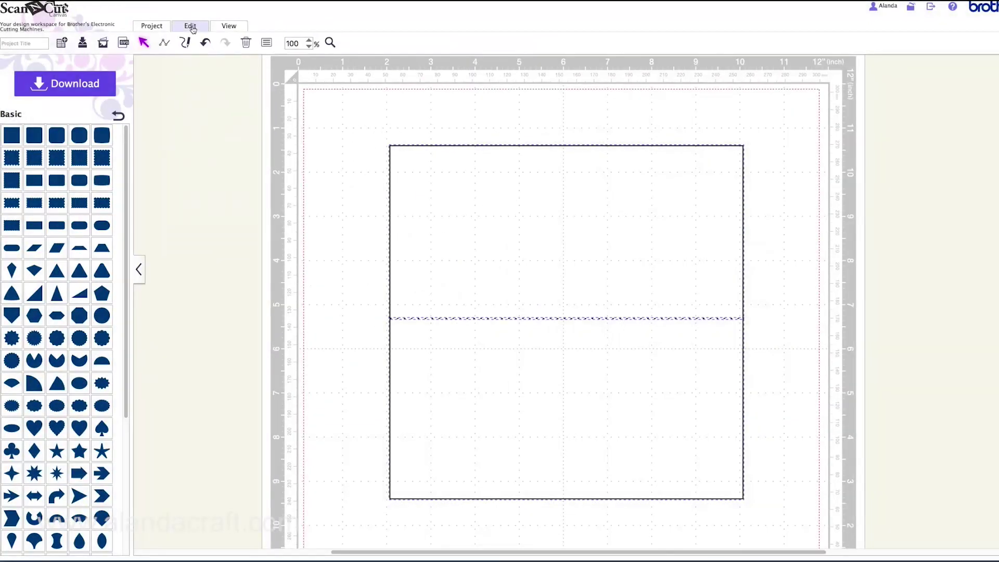
click(191, 26)
click(191, 26)
click(191, 26)
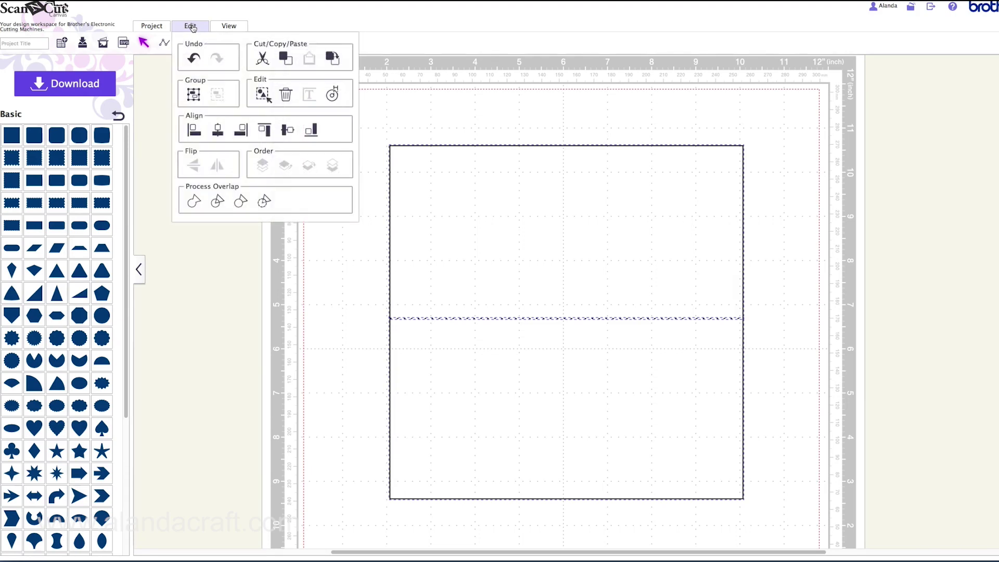
click(285, 131)
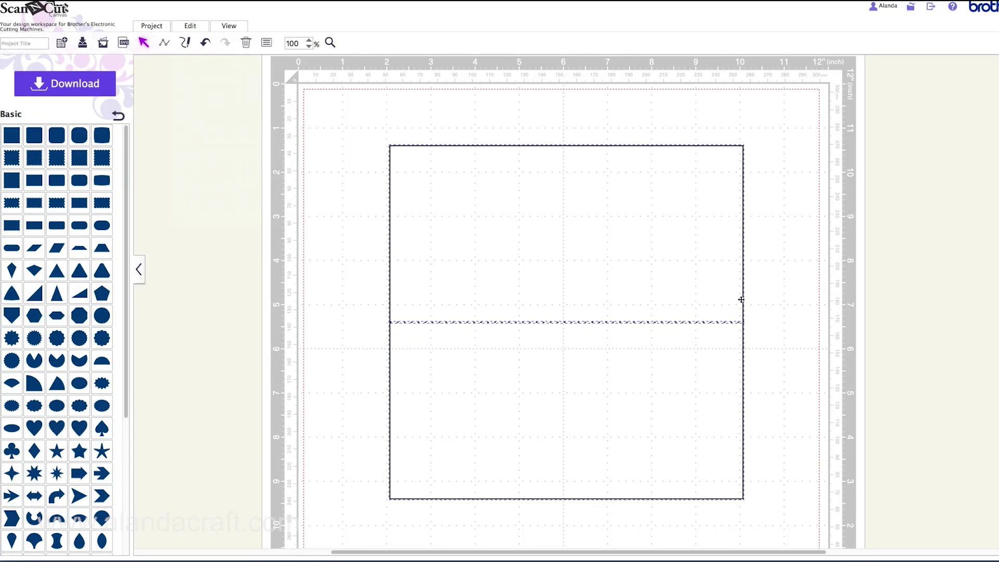
- Group the square with its dashed line and move the group to about 1.4 inches across and 0.8 inches down the mat
right_click(508, 207)
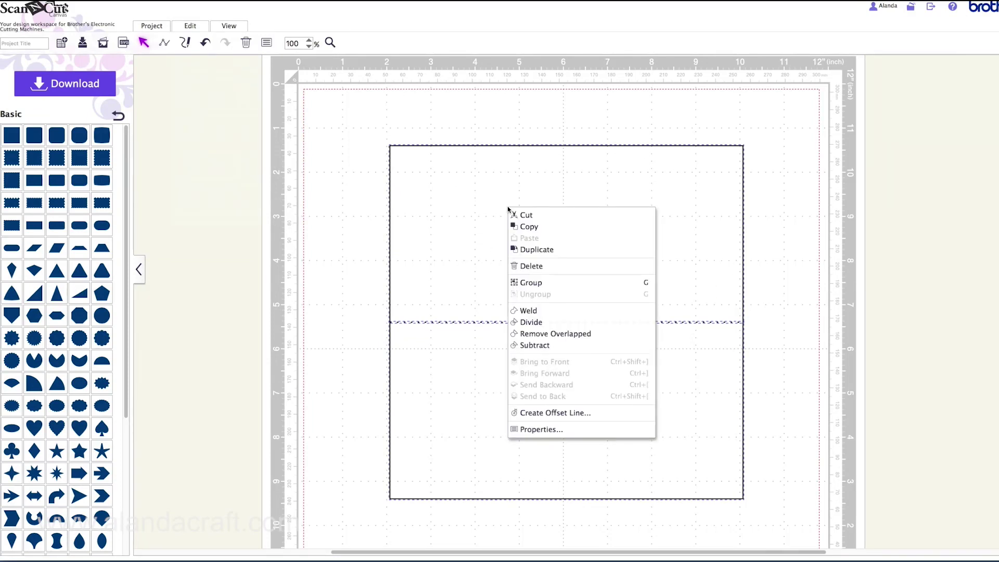
click(560, 283)
drag(523, 234, 478, 209)
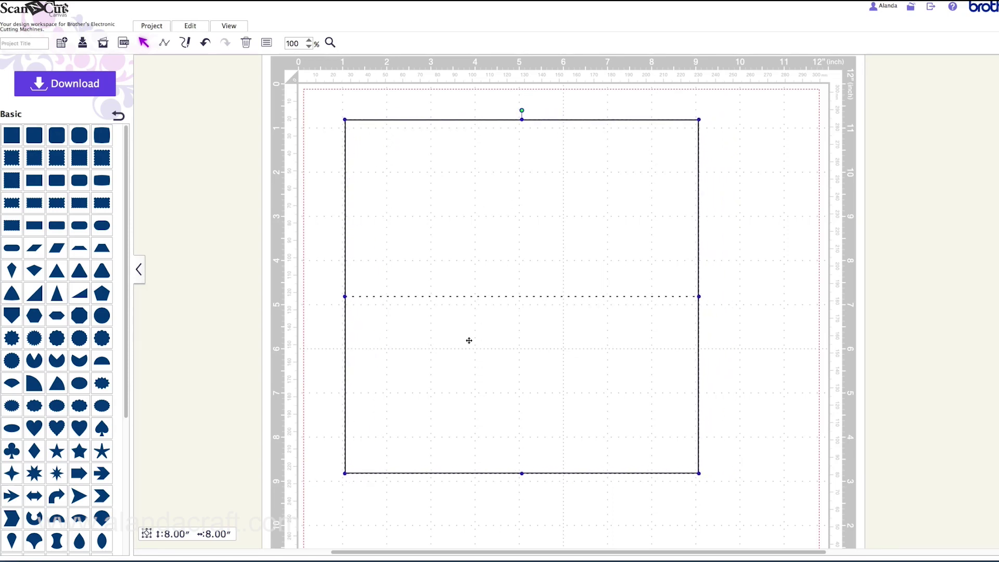
drag(544, 173, 569, 177)
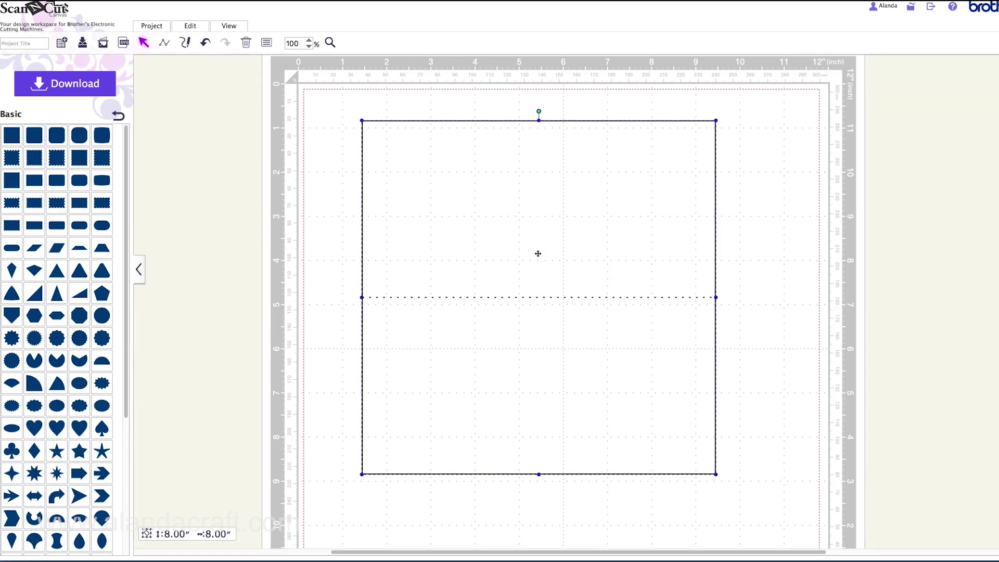
- Draw a straight vertical path about 4 inches long from near the middle of the square's top edge down to the dashed line
click(165, 44)
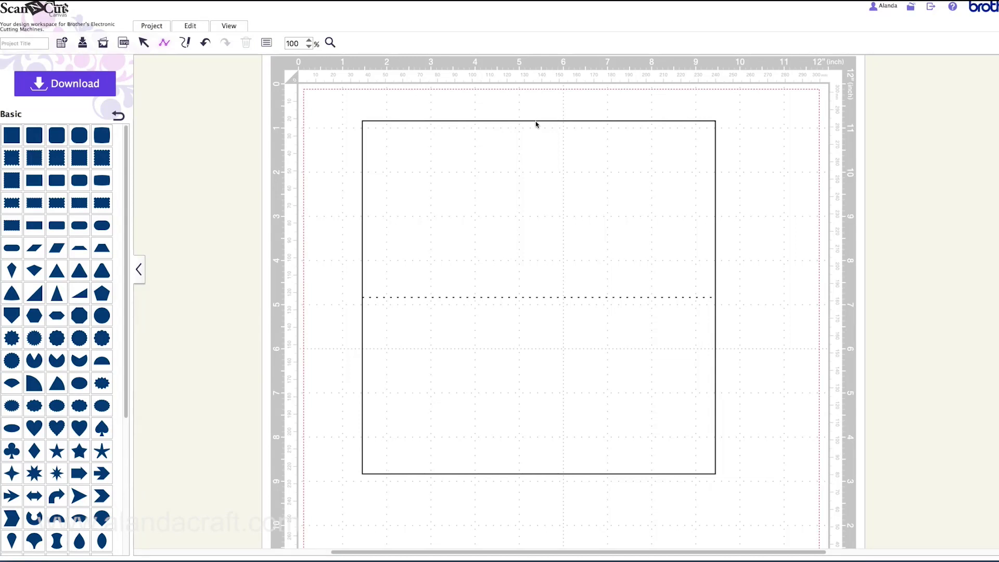
click(309, 41)
scroll(517, 129, up, 3)
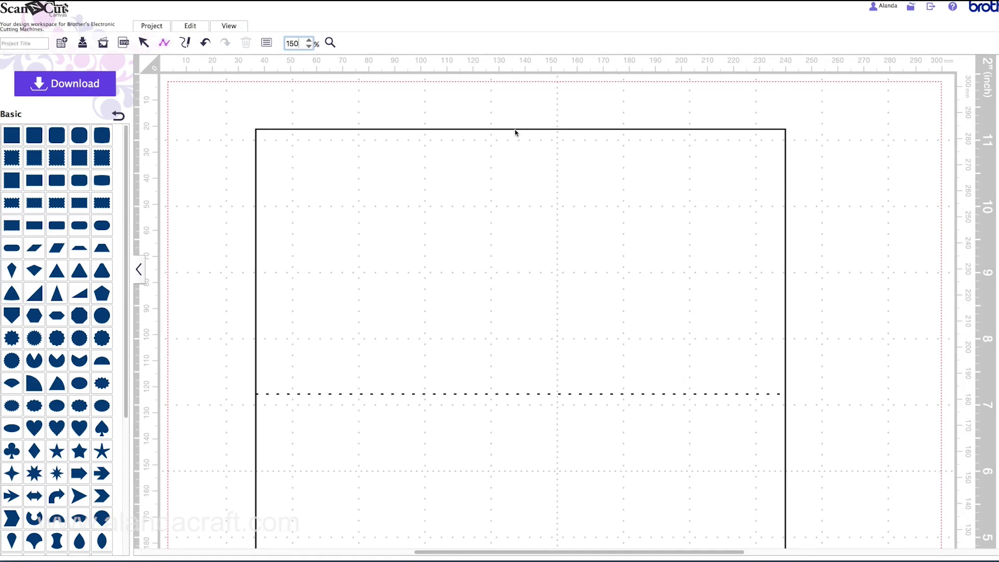
click(515, 130)
click(515, 394)
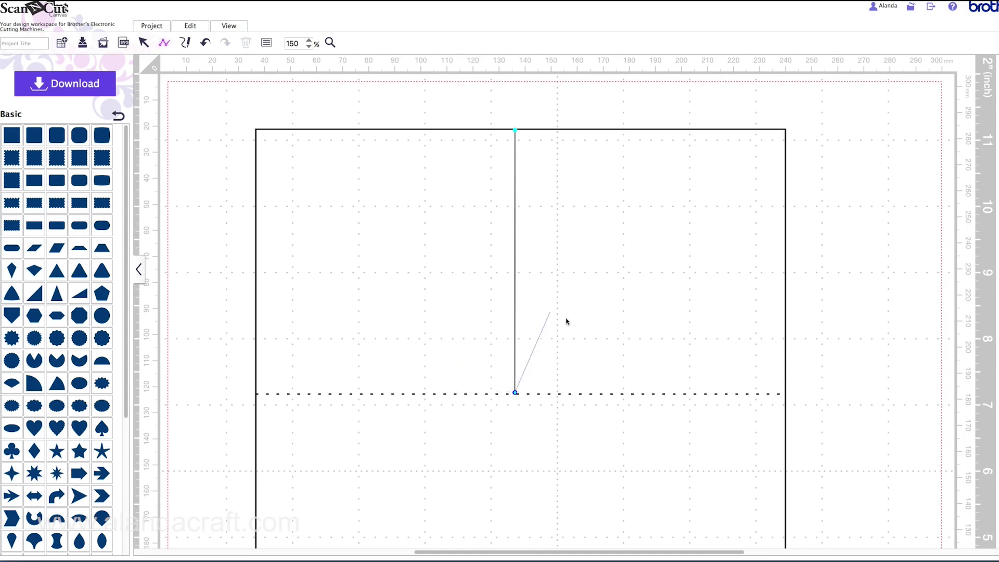
click(515, 394)
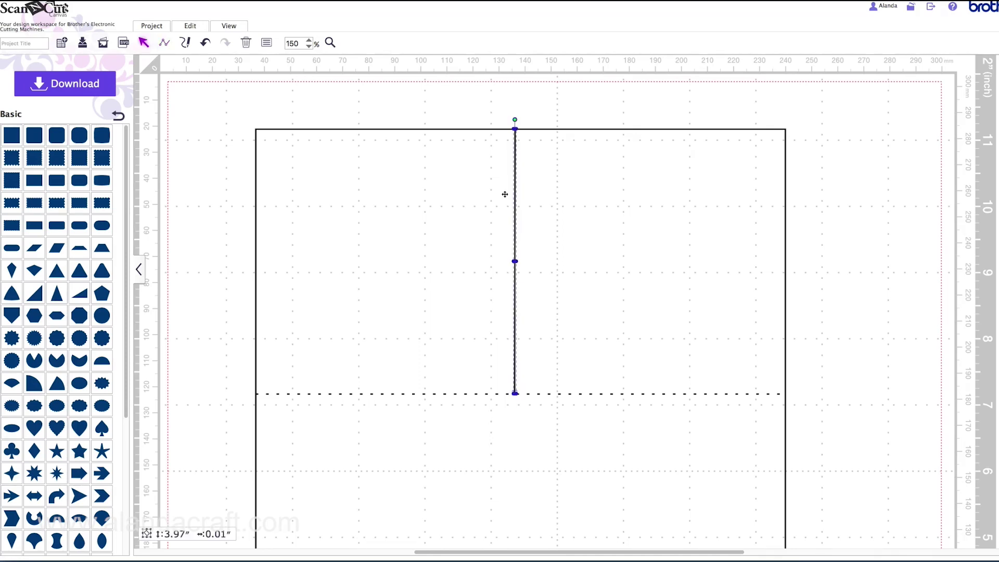
- Draw a second vertical path about 4 inches long from the first one's lower end to the square's bottom edge
scroll(559, 206, down, 7)
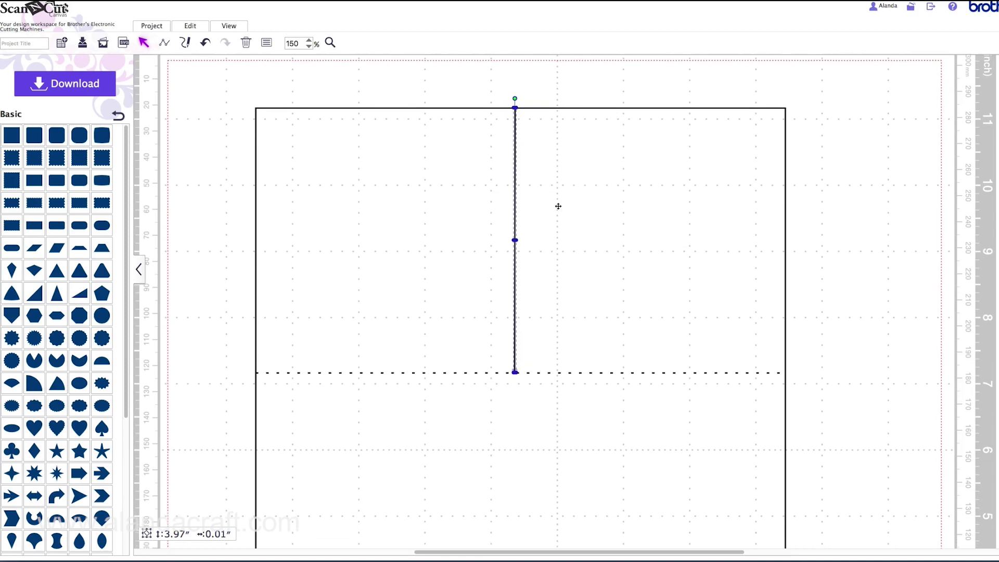
scroll(559, 206, down, 1)
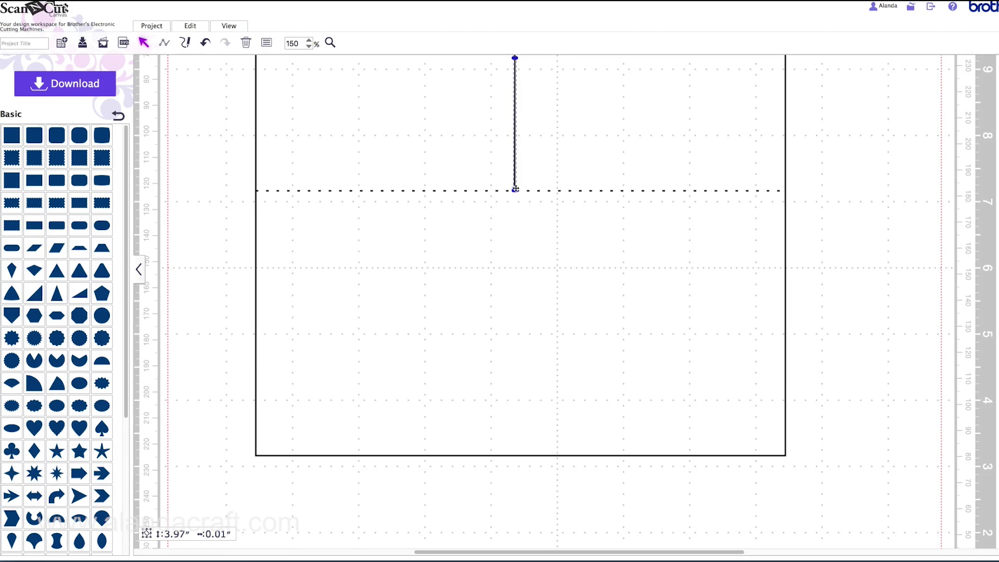
click(164, 46)
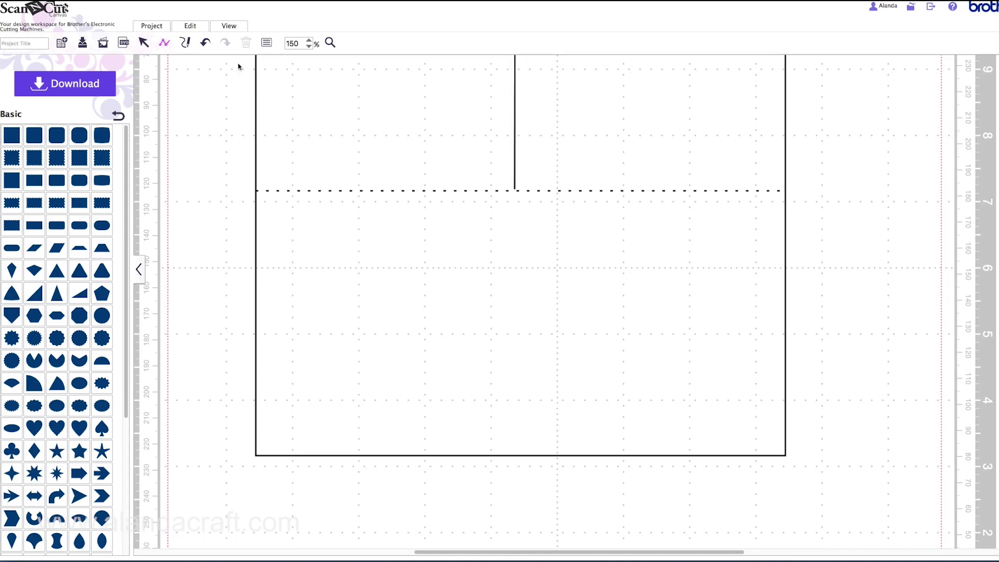
click(514, 190)
click(515, 456)
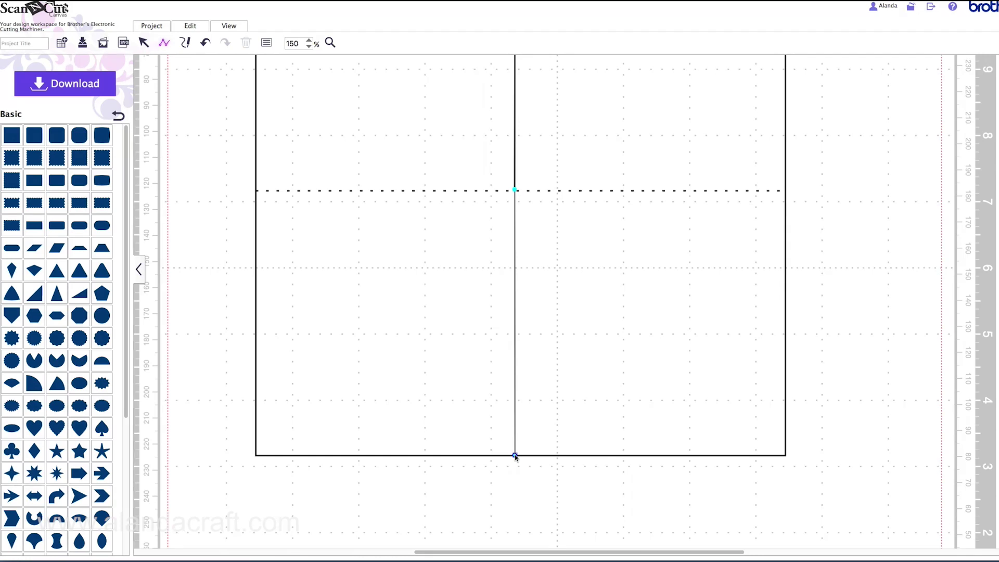
double_click(514, 455)
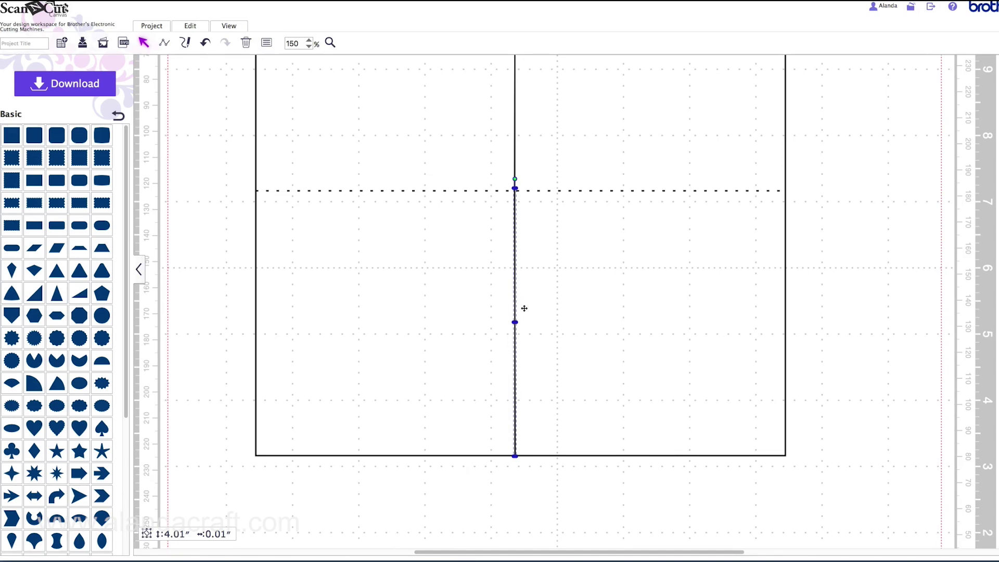
- Give the lower vertical line the same widely spaced short-dash pattern as the horizontal line
click(267, 44)
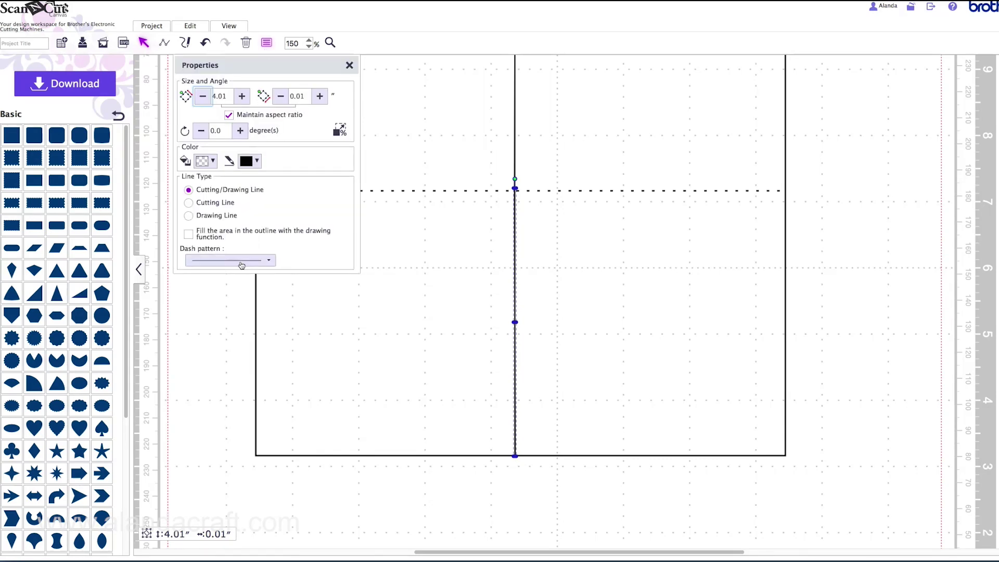
click(262, 261)
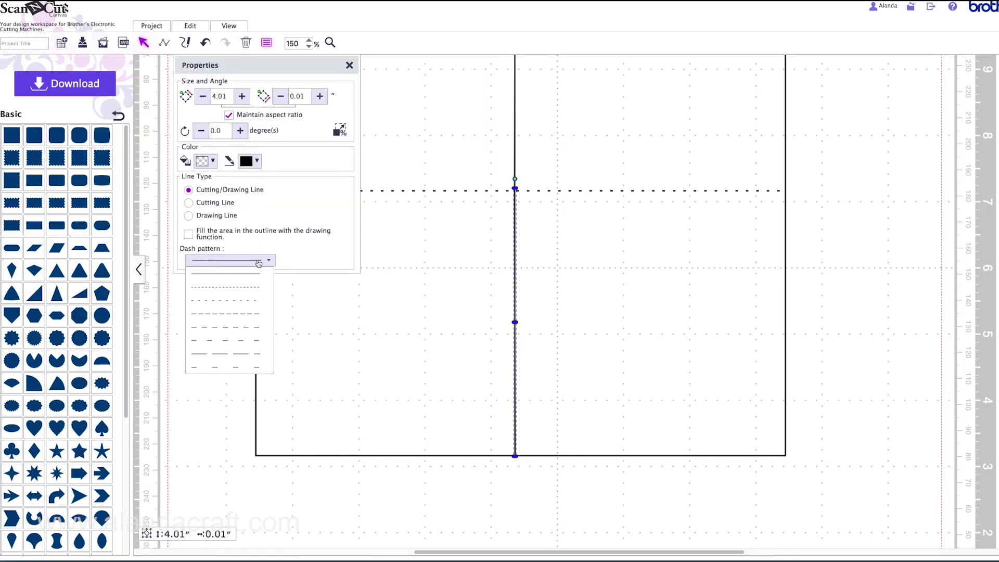
click(227, 301)
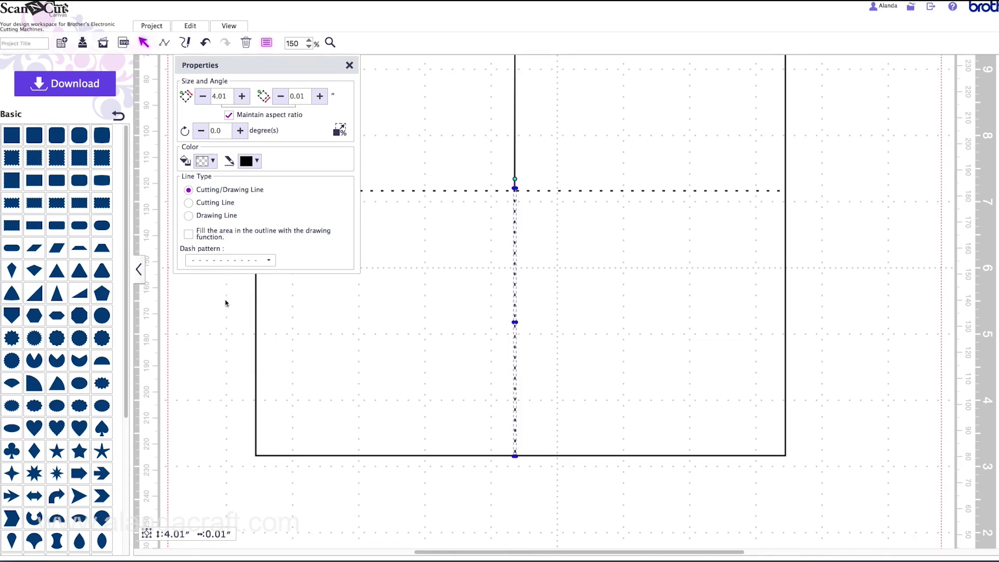
click(349, 65)
scroll(549, 252, down, 1)
scroll(576, 281, up, 2)
scroll(594, 299, up, 1)
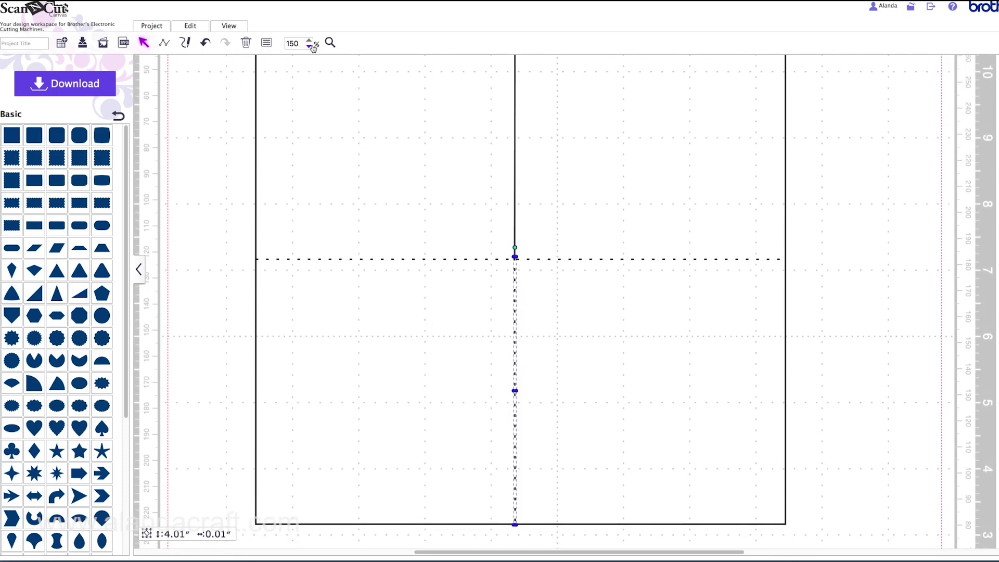
- Align the square and all its lines to a common centre horizontally so the vertical lines sit on the square's midline
click(310, 46)
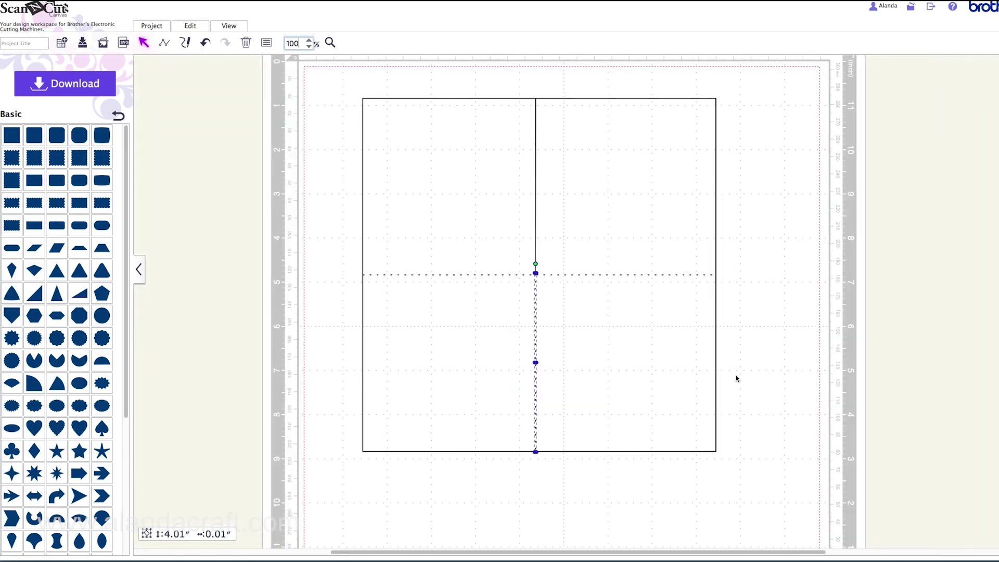
click(756, 468)
drag(765, 470, 347, 84)
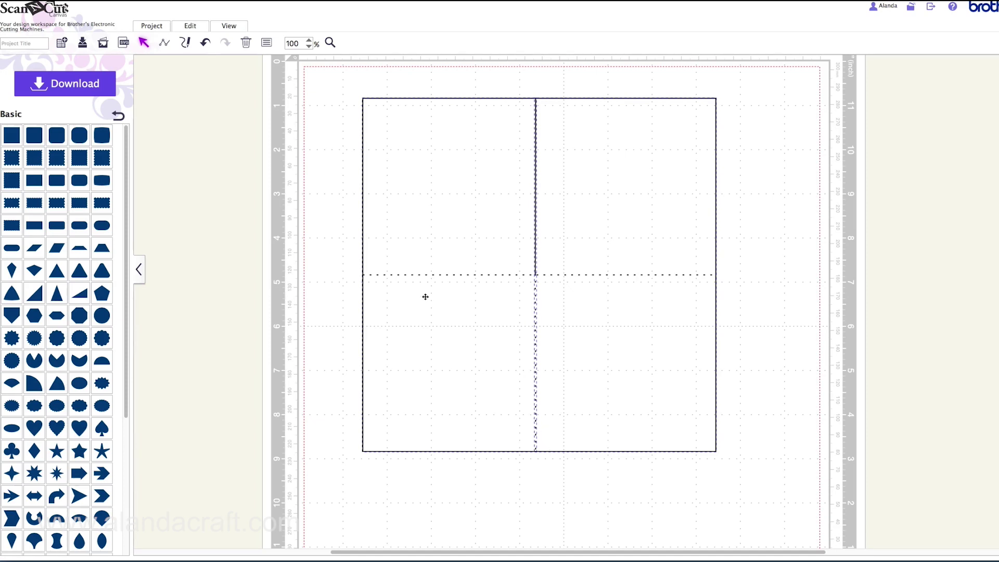
click(191, 27)
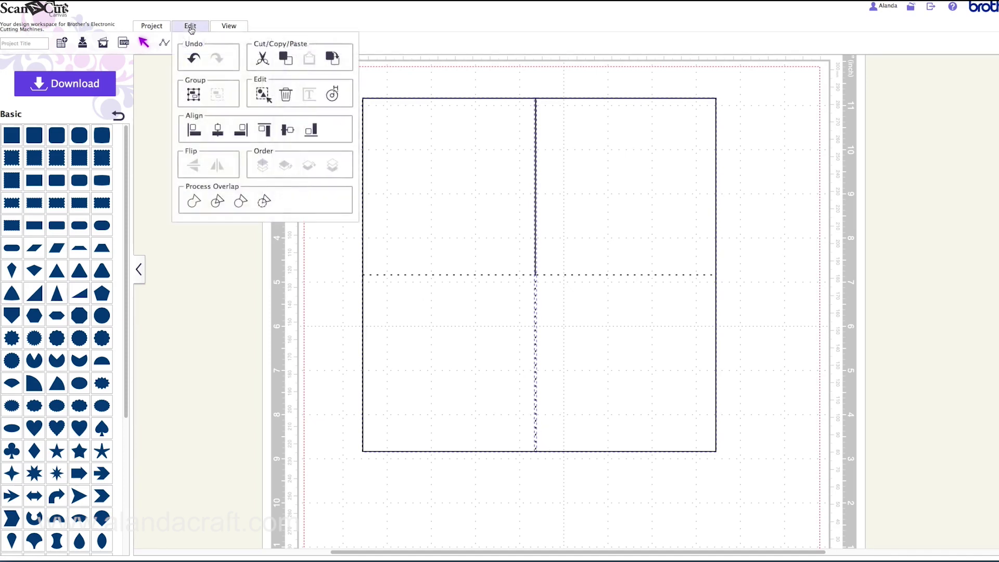
click(218, 134)
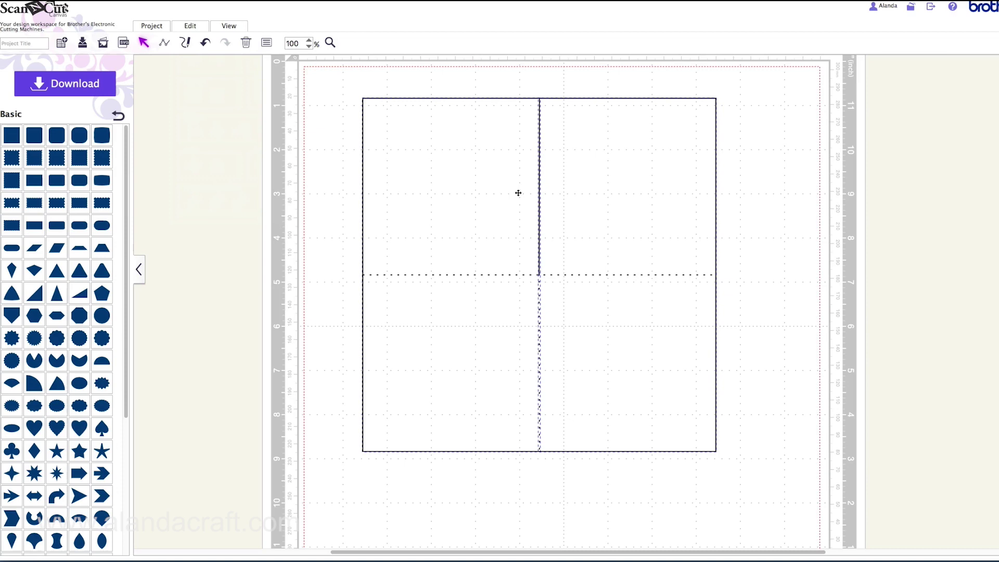
click(342, 89)
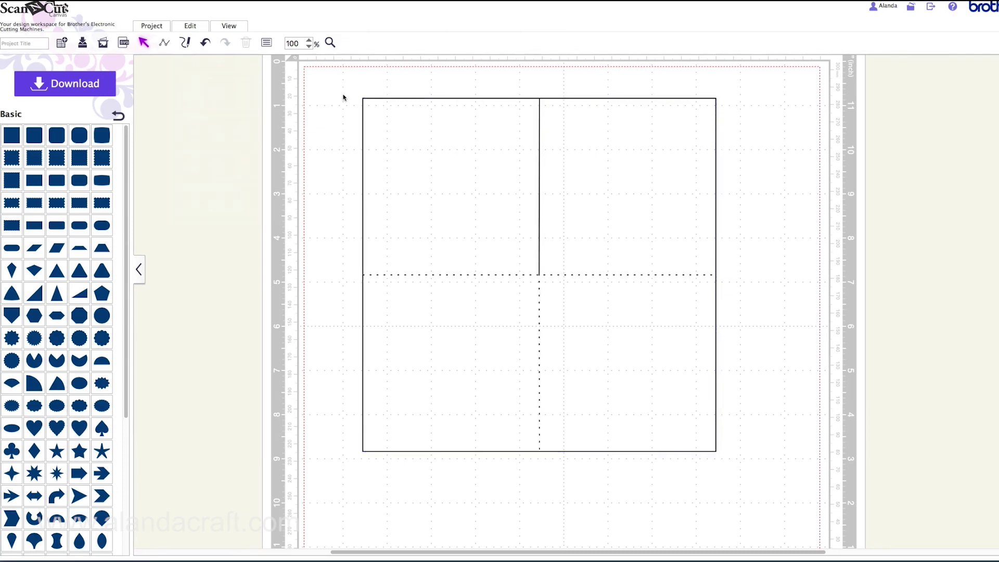
- Group the square with all its lines and move the group to about 0.6 inches across and 0.6 inches down the mat
drag(320, 81, 742, 471)
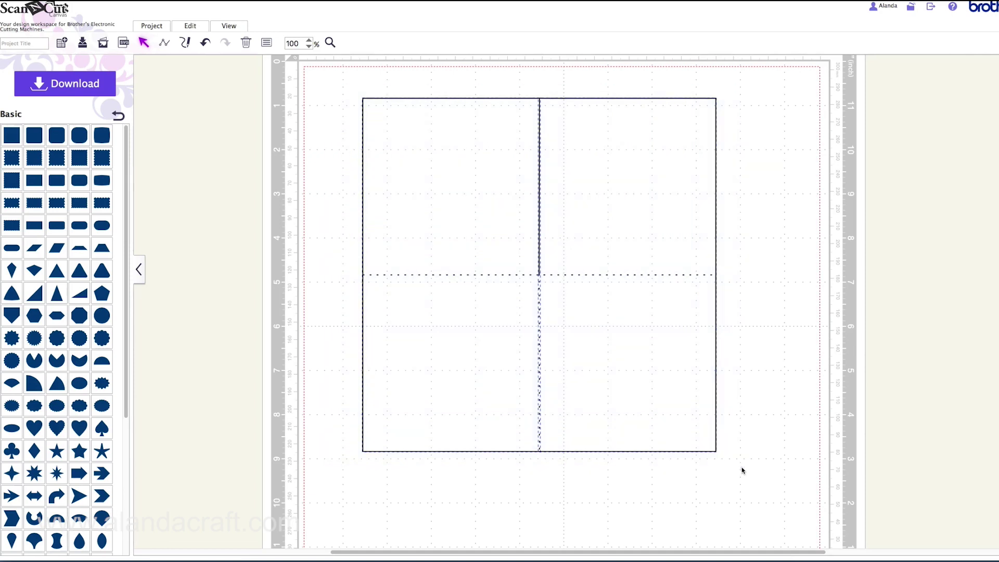
right_click(583, 189)
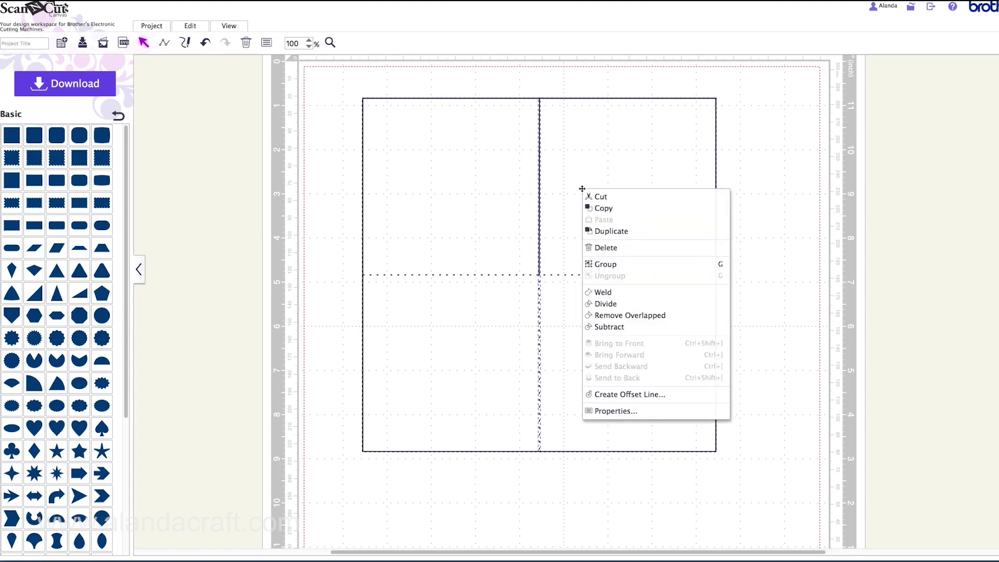
click(606, 266)
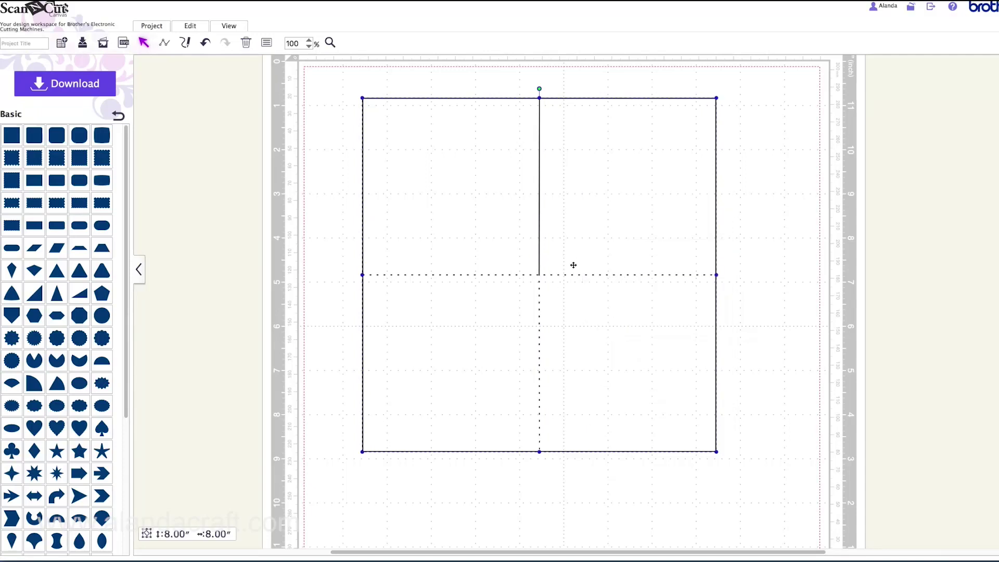
drag(663, 216, 624, 204)
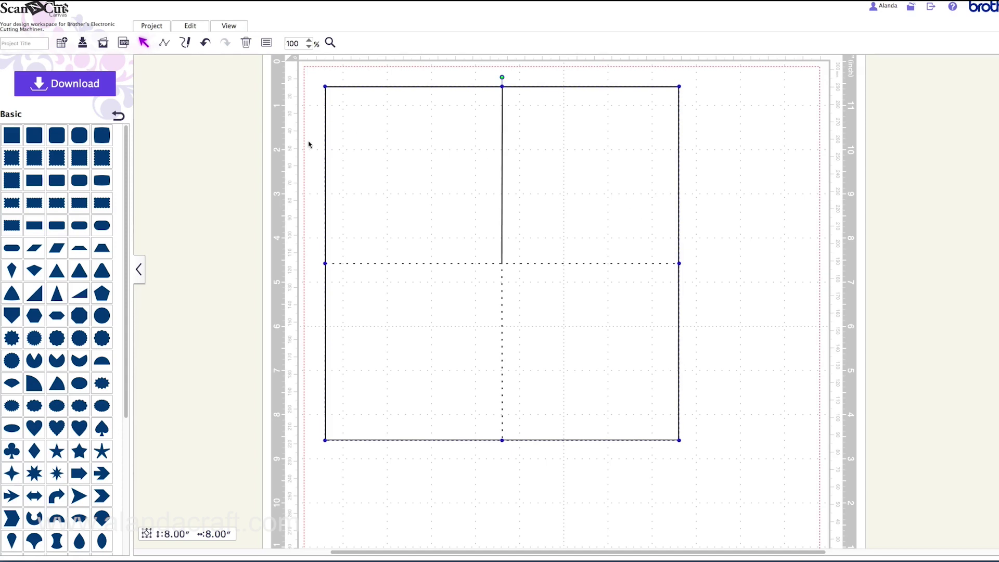
- Draw a straight diagonal path spanning about 4 by 4 inches from the template's centre to the square's lower-right corner
click(164, 45)
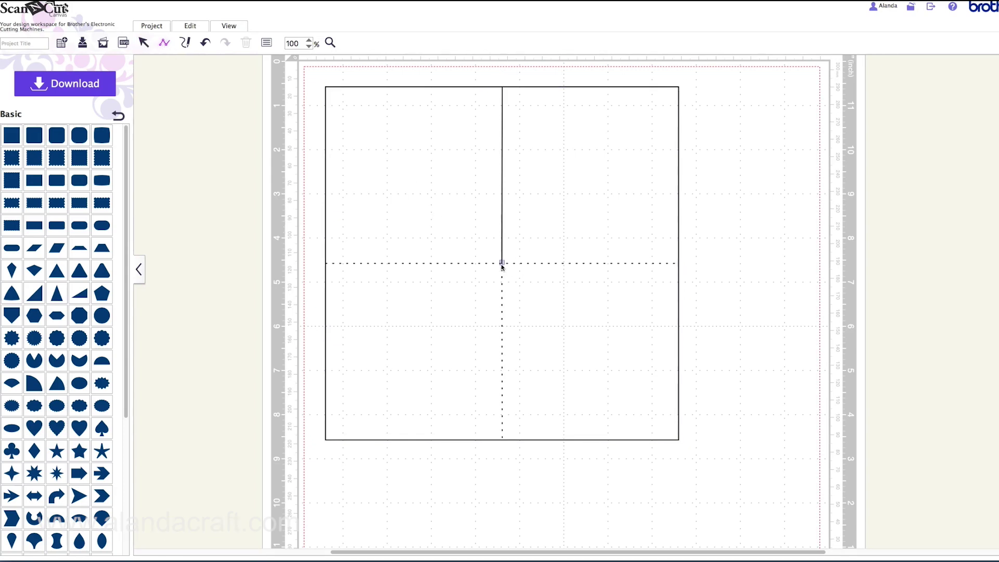
click(309, 41)
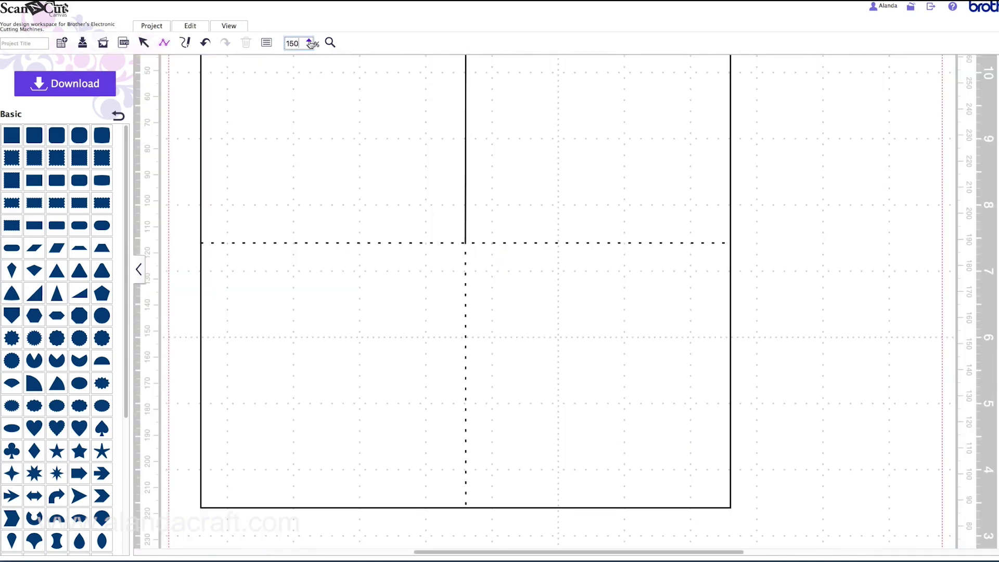
click(466, 245)
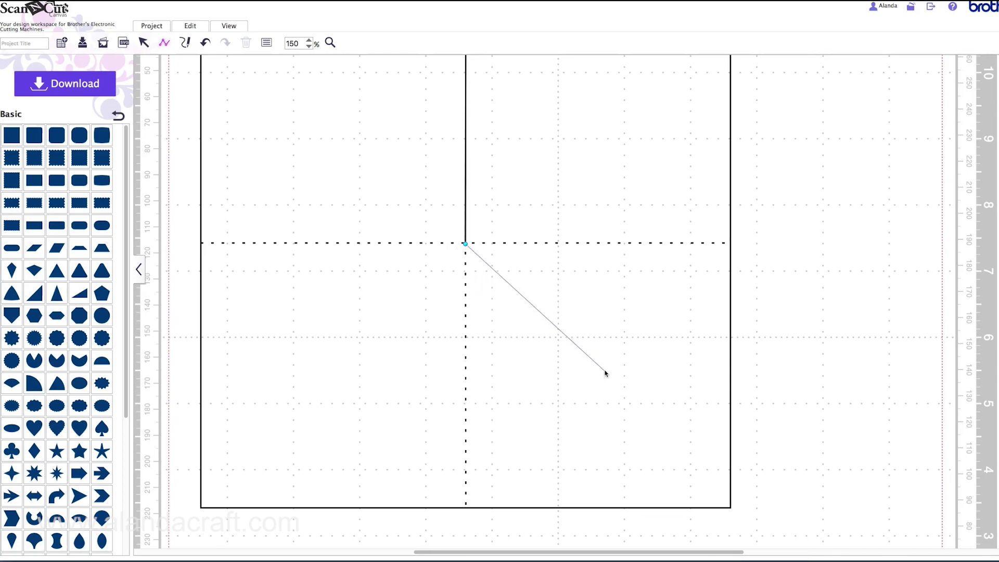
click(731, 508)
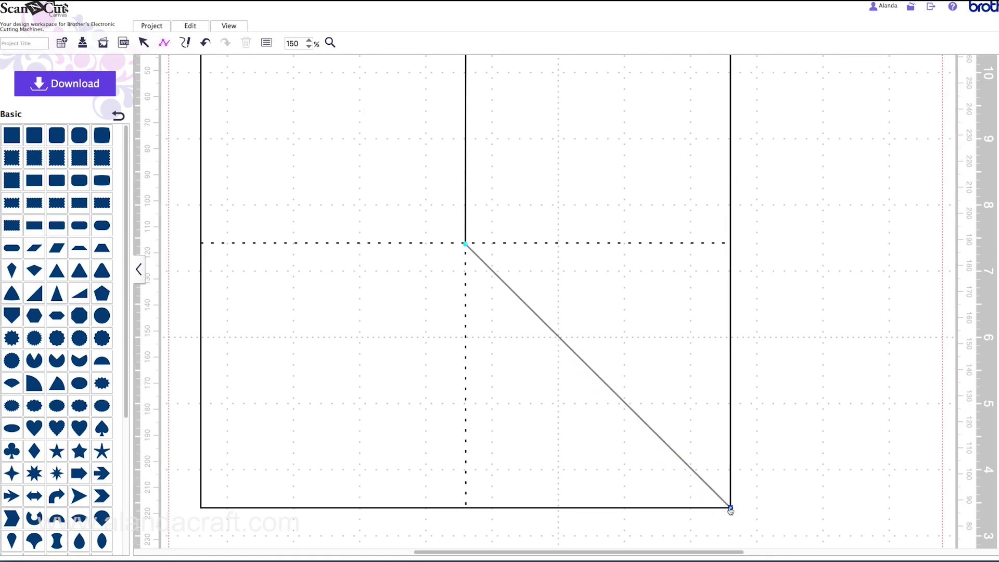
double_click(731, 509)
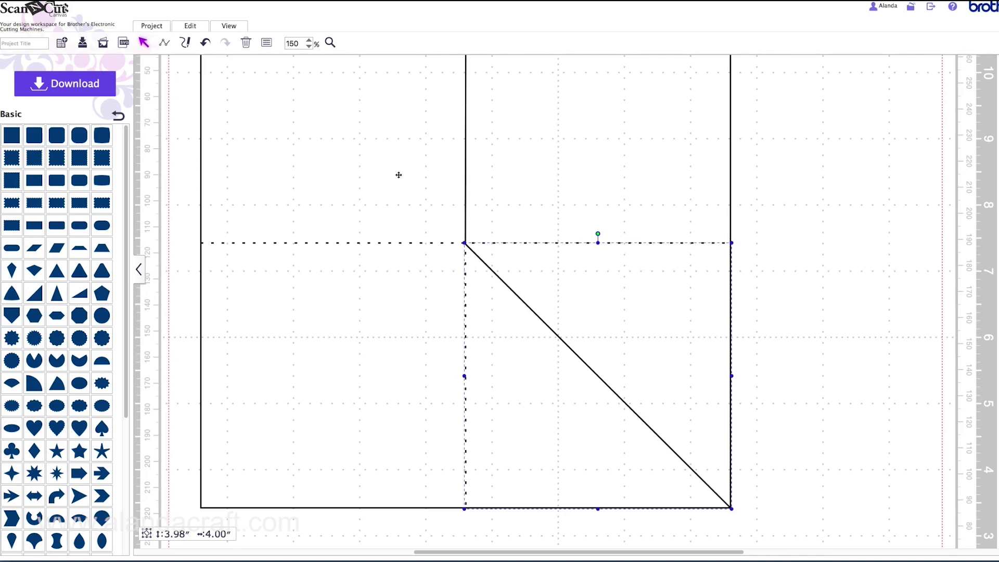
- Give the diagonal line the same widely spaced short-dash pattern as the other fold lines
click(267, 44)
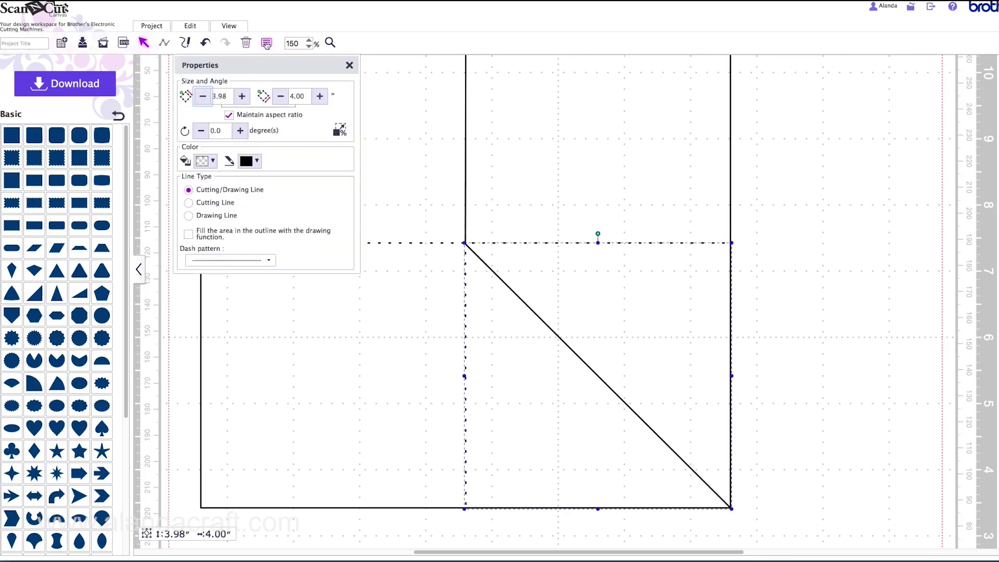
click(270, 262)
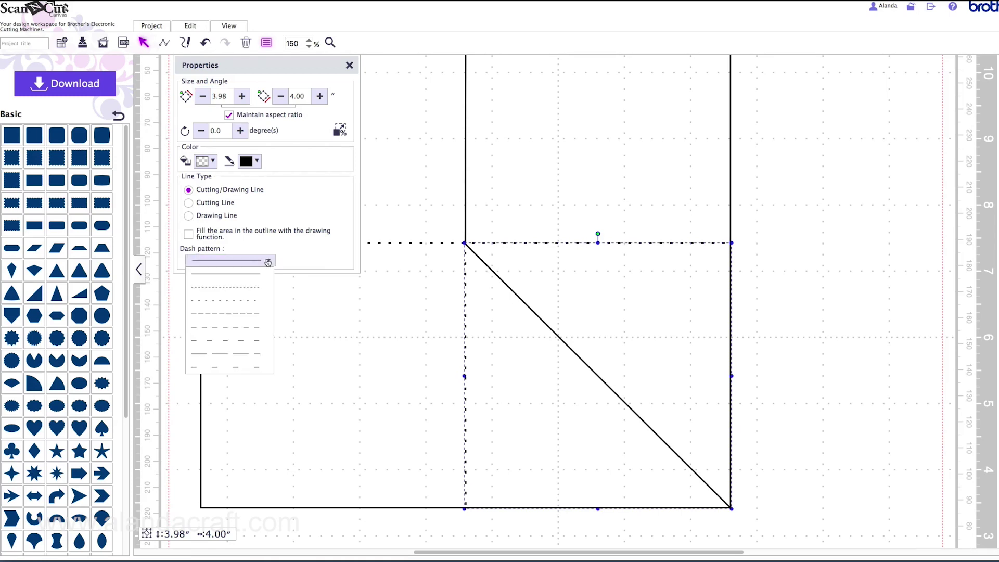
click(223, 302)
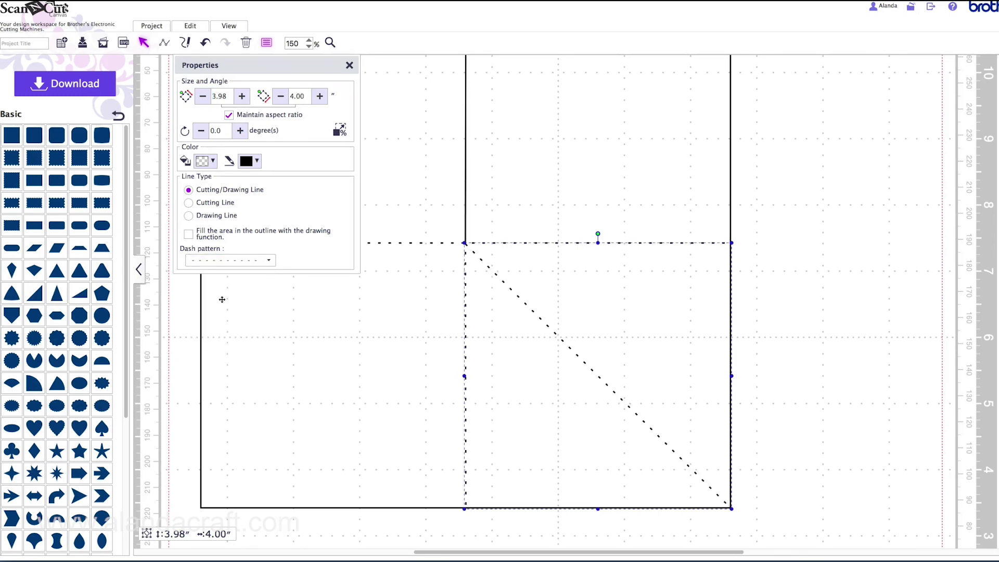
click(787, 328)
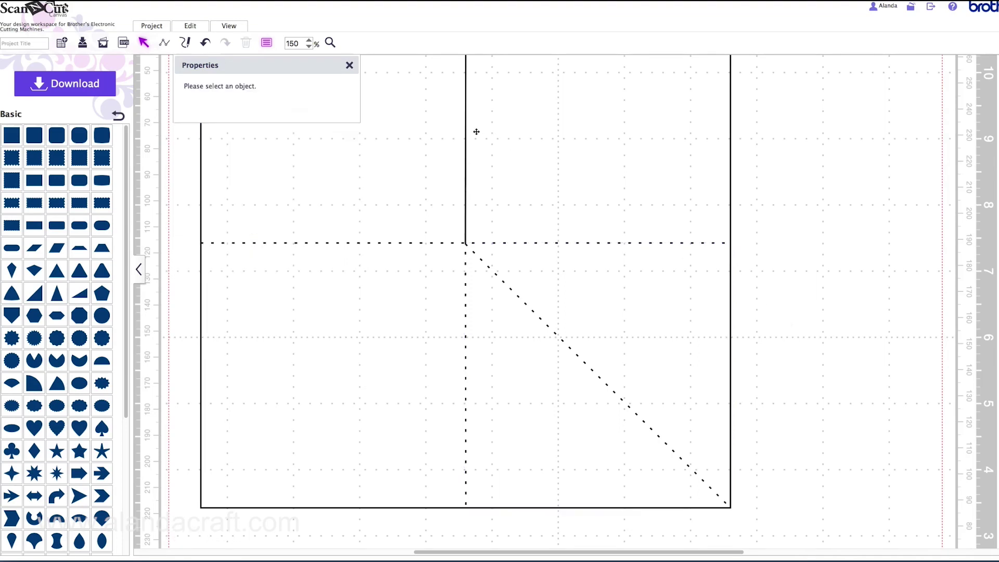
click(349, 65)
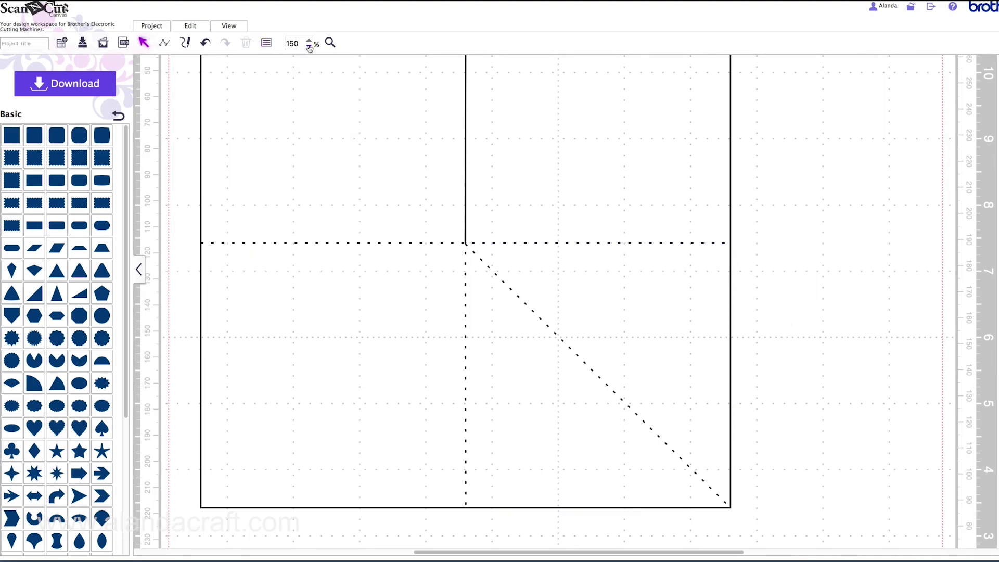
- Group the diagonal line with the template and move the group to about 0.5 inches across and 0.5 inches down the mat
click(309, 47)
drag(307, 71, 703, 468)
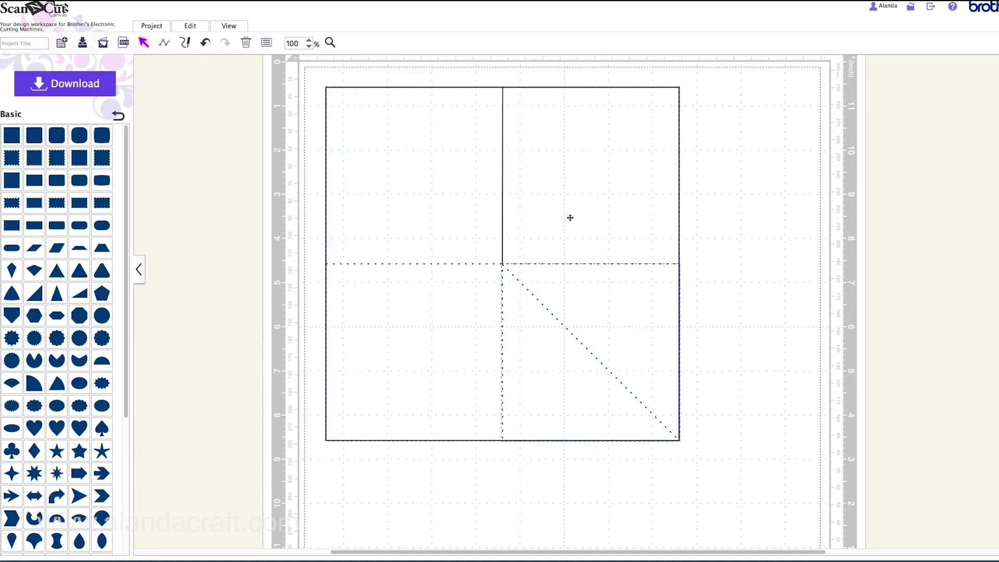
right_click(570, 217)
click(603, 295)
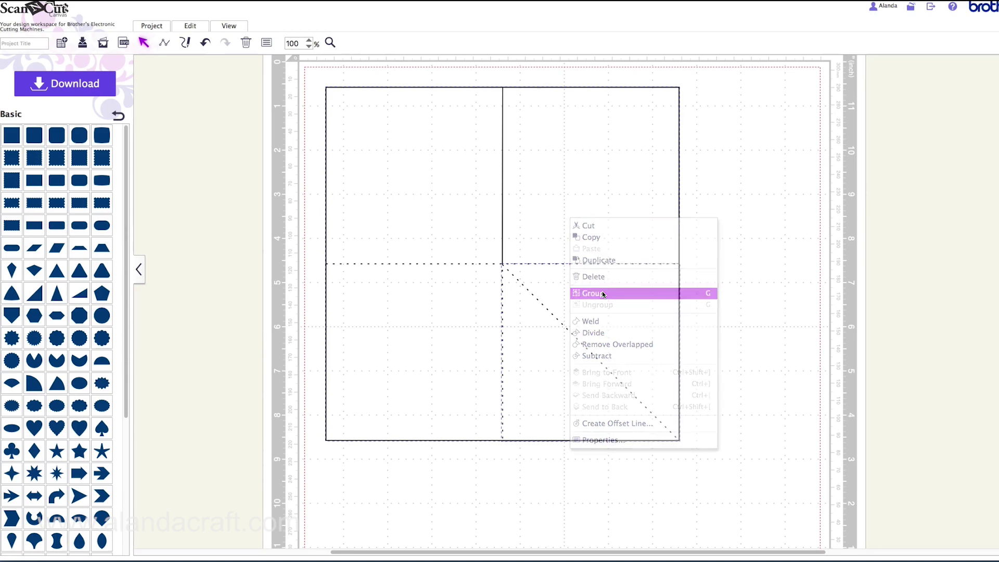
drag(555, 183, 542, 173)
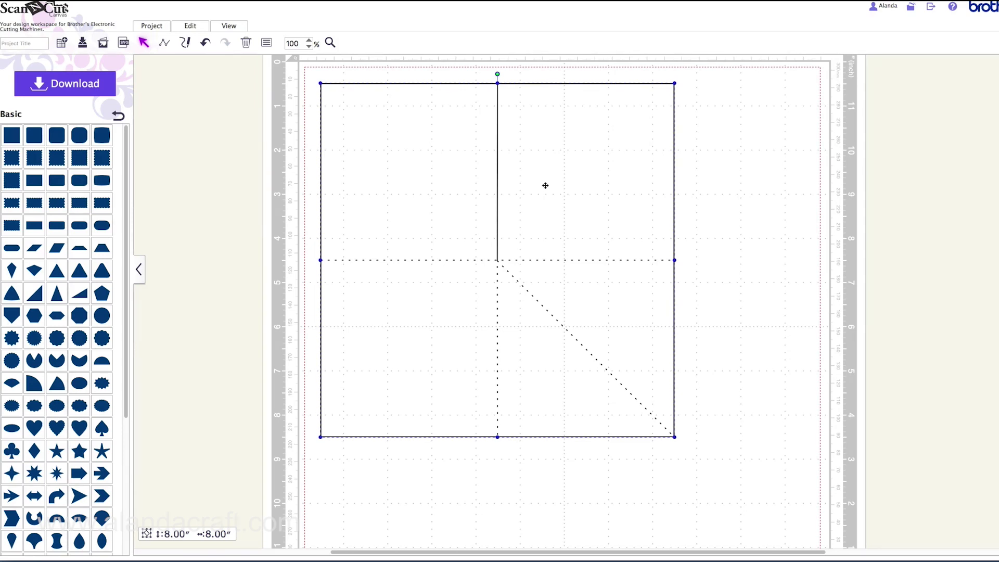
- Title the project "corner card" and send it to the cutting machine by ScanNCut Transfer
click(23, 43)
text(corner card)
click(54, 90)
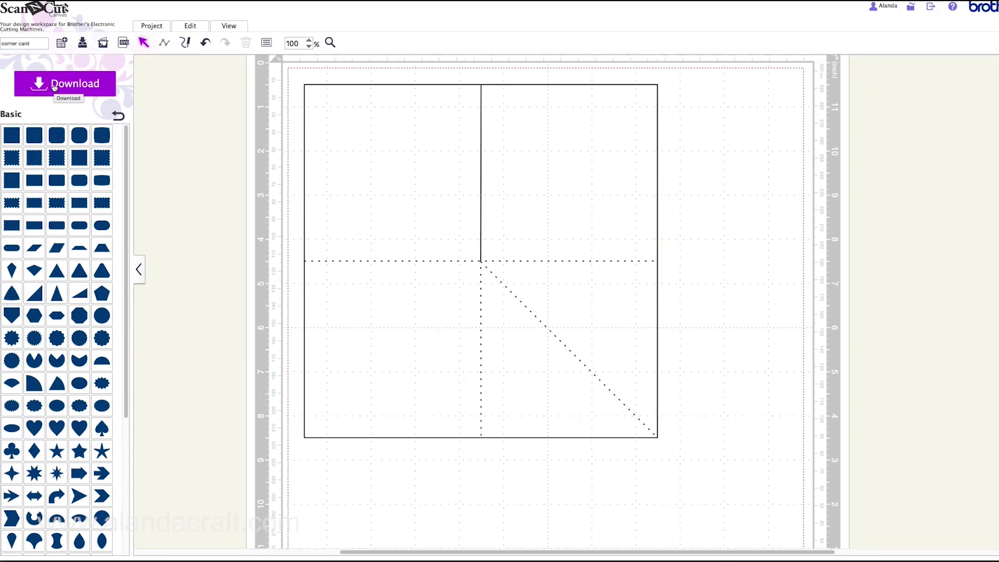
click(54, 86)
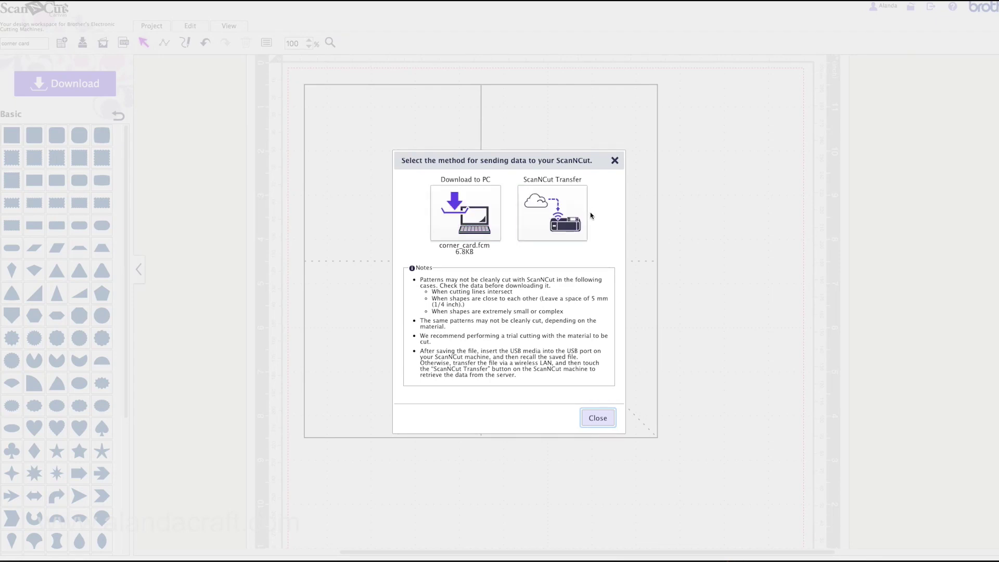
click(553, 204)
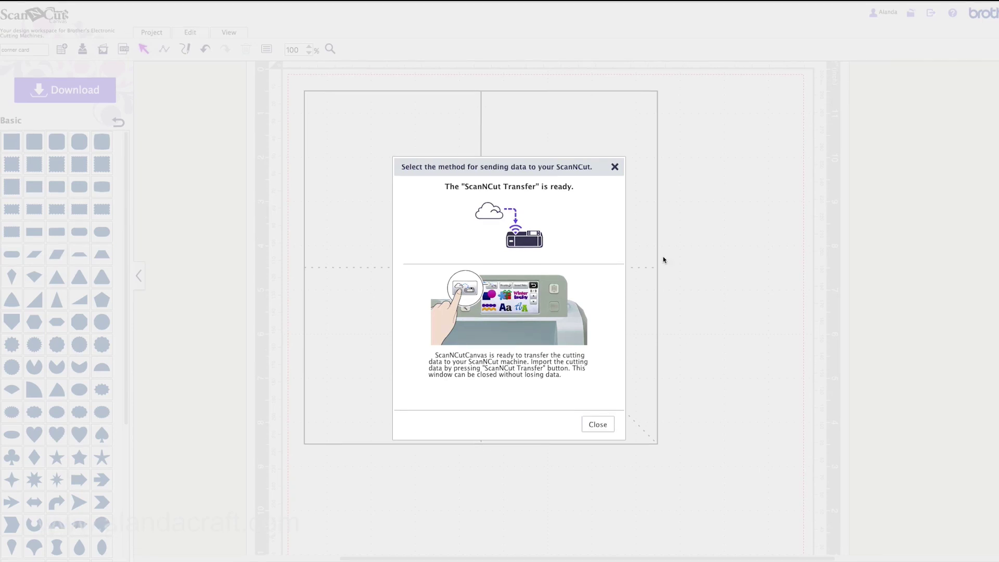
click(597, 426)
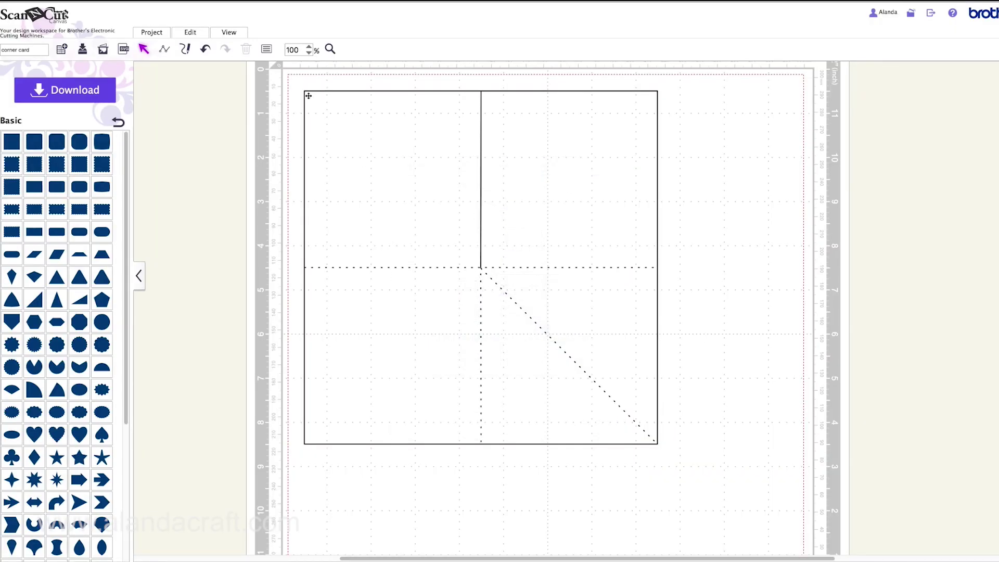
- Add a basic square in the template's upper-left quarter and shrink it to about 3.73 inches
click(11, 144)
drag(336, 137, 352, 152)
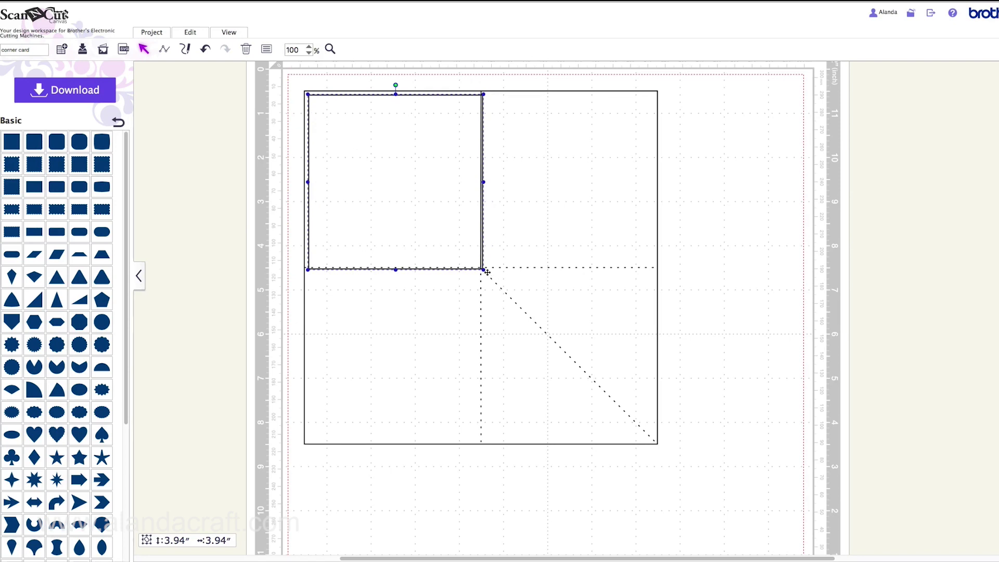
mouse_move(484, 270)
mouse_down()
mouse_move(450, 235)
mouse_move(493, 281)
mouse_move(426, 244)
mouse_move(474, 281)
mouse_up()
drag(405, 182, 405, 183)
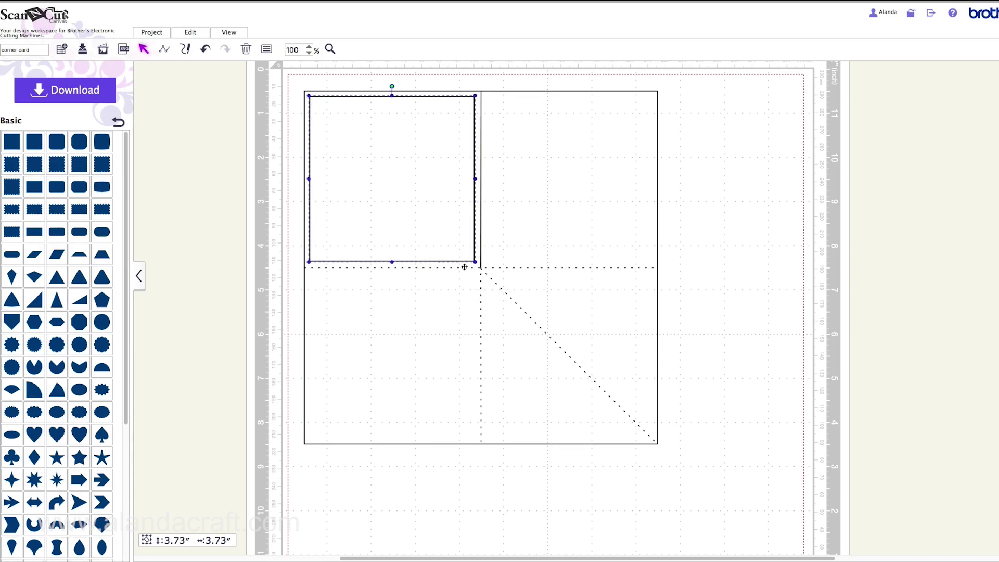
- Shift the template closer to the mat's upper-left corner and fit the small square, about 3.70 inches wide, inside its upper-left quarter
drag(475, 263, 446, 232)
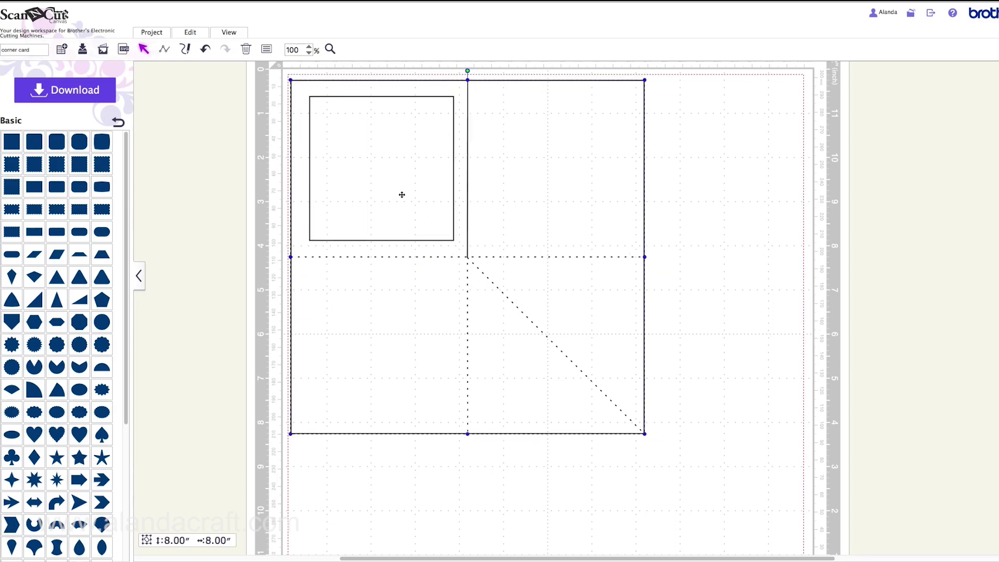
drag(397, 198, 386, 185)
drag(442, 233, 460, 252)
drag(408, 212, 409, 212)
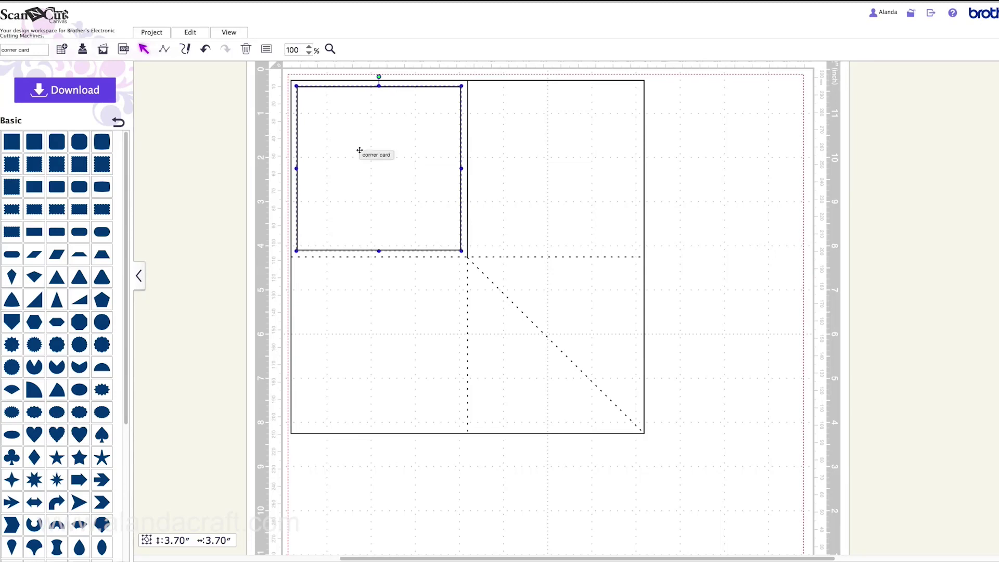
- Delete the template group and place the small square alone about 0.4 inches in from the mat's top and left edges
drag(347, 146, 720, 162)
click(498, 162)
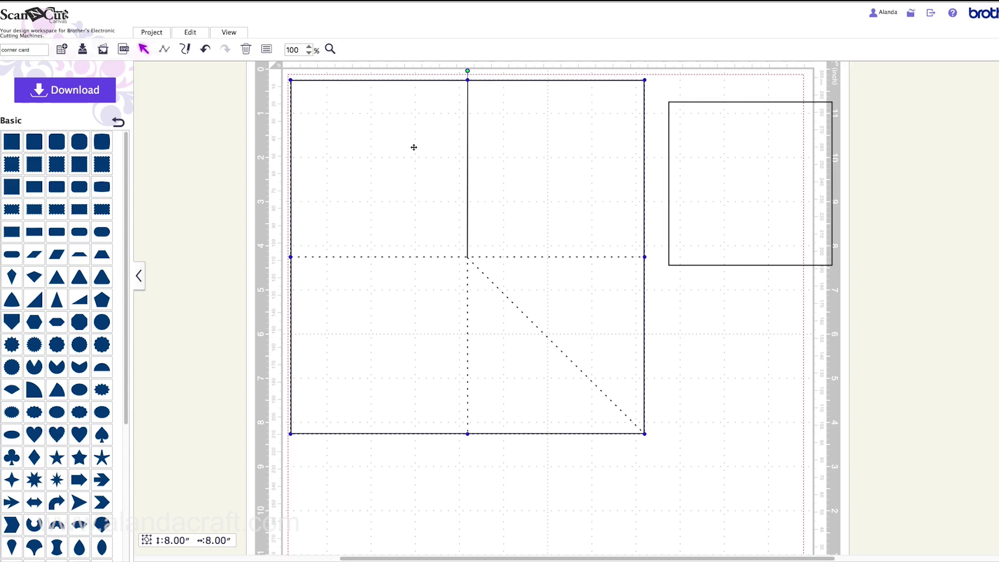
key(Delete)
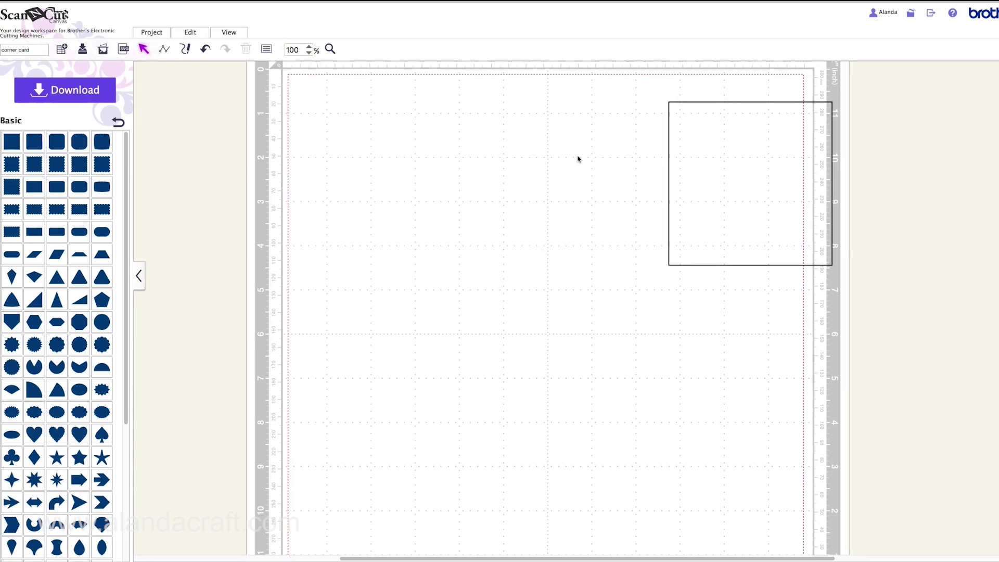
drag(735, 160, 364, 146)
click(519, 174)
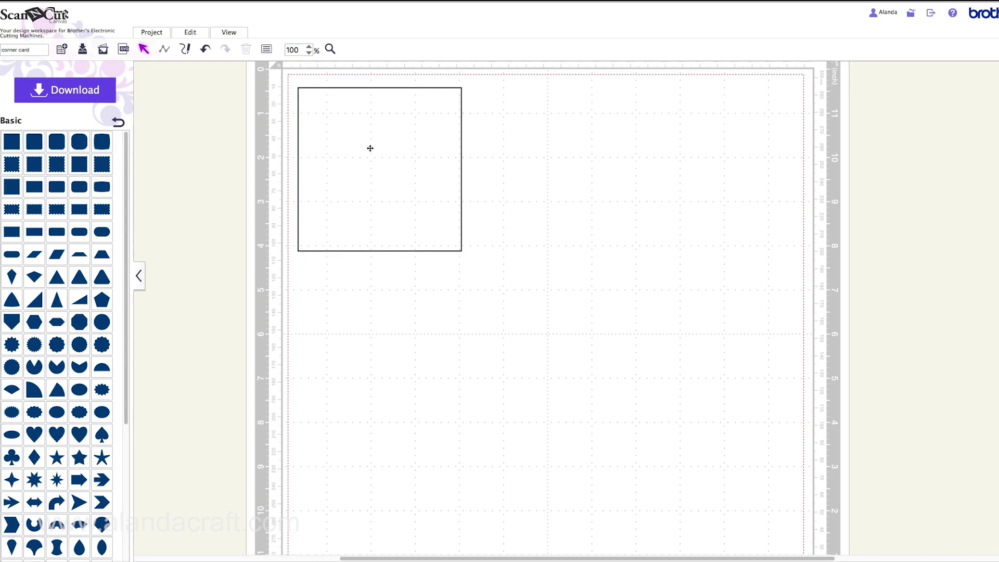
- Title the project "corner card square" and send it to the cutting machine by ScanNCut Transfer
click(37, 50)
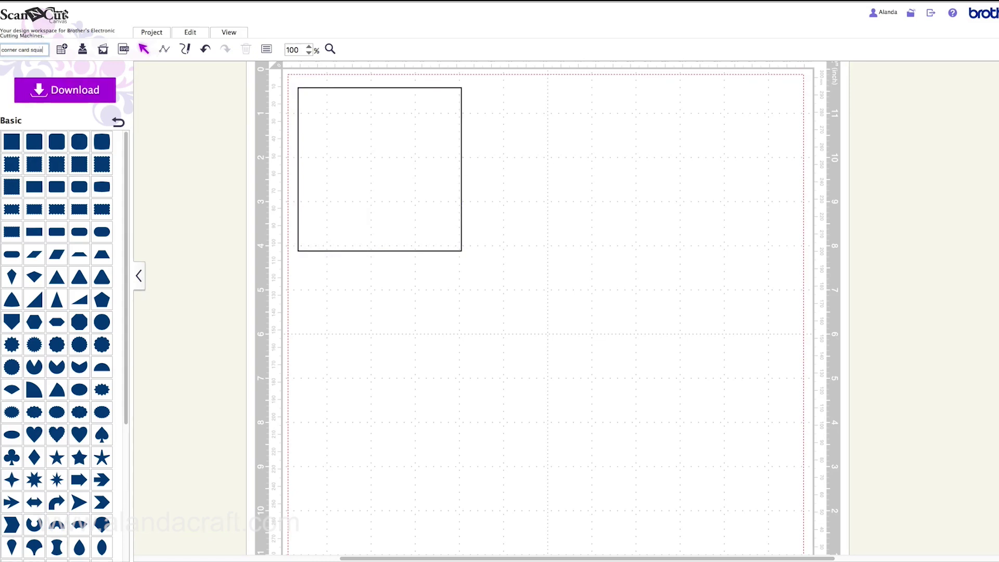
click(71, 91)
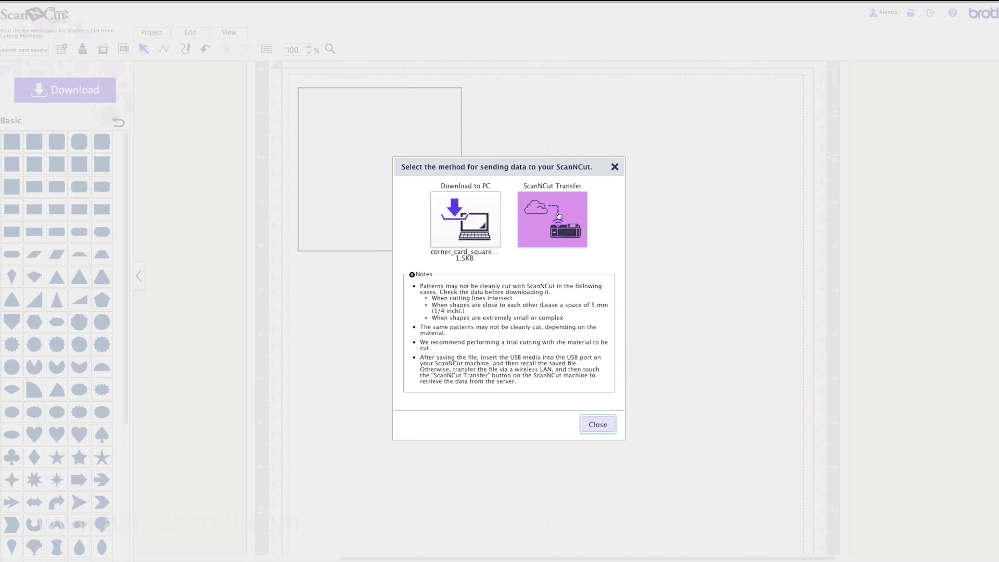
click(557, 213)
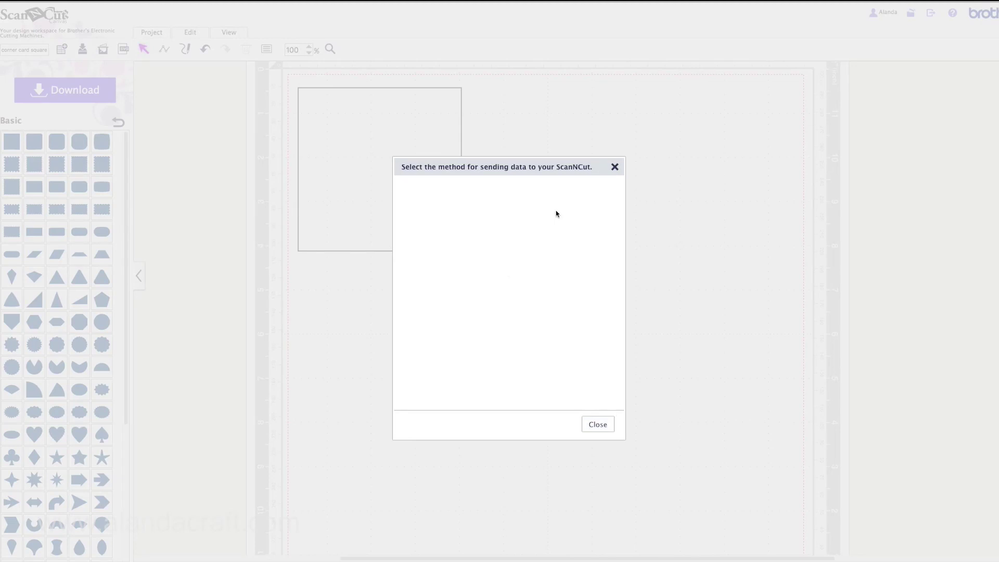
click(615, 167)
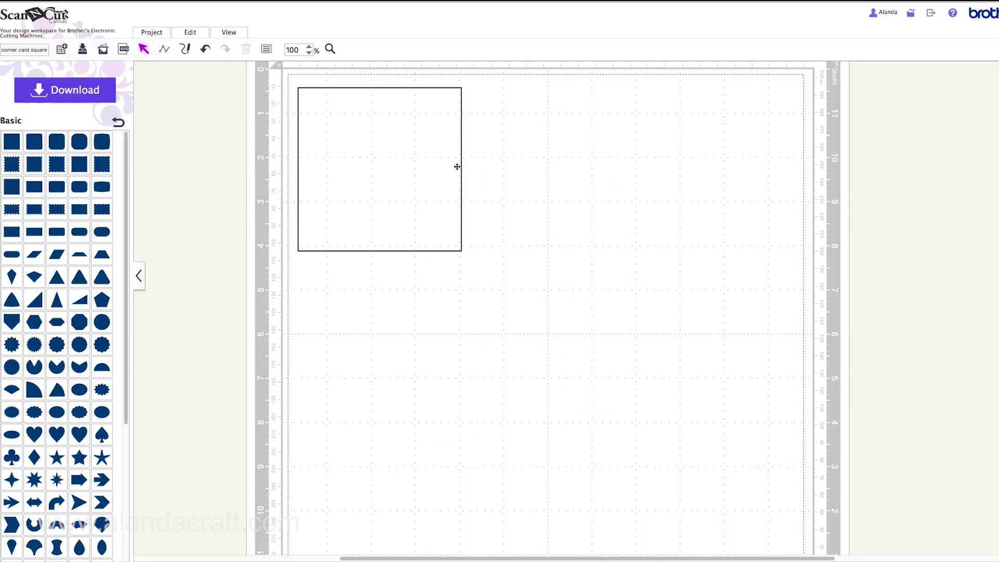